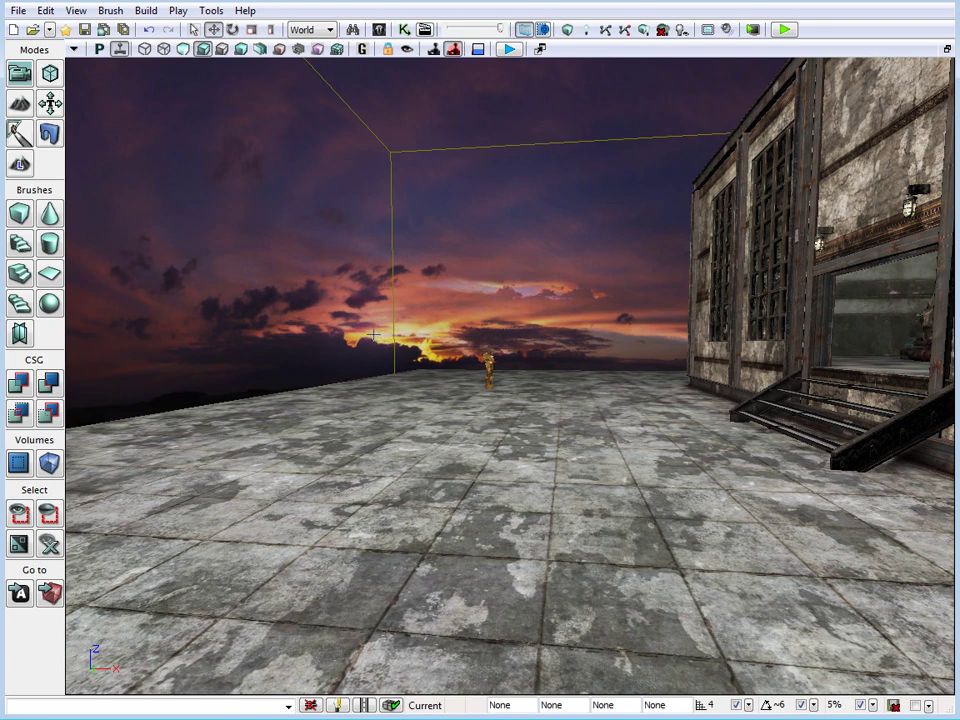
- Convert the point light above the courtyard into a DominantDirectionalLight
mouse_move(404, 355)
right_down()
mouse_move(432, 330)
mouse_move(404, 340)
right_up()
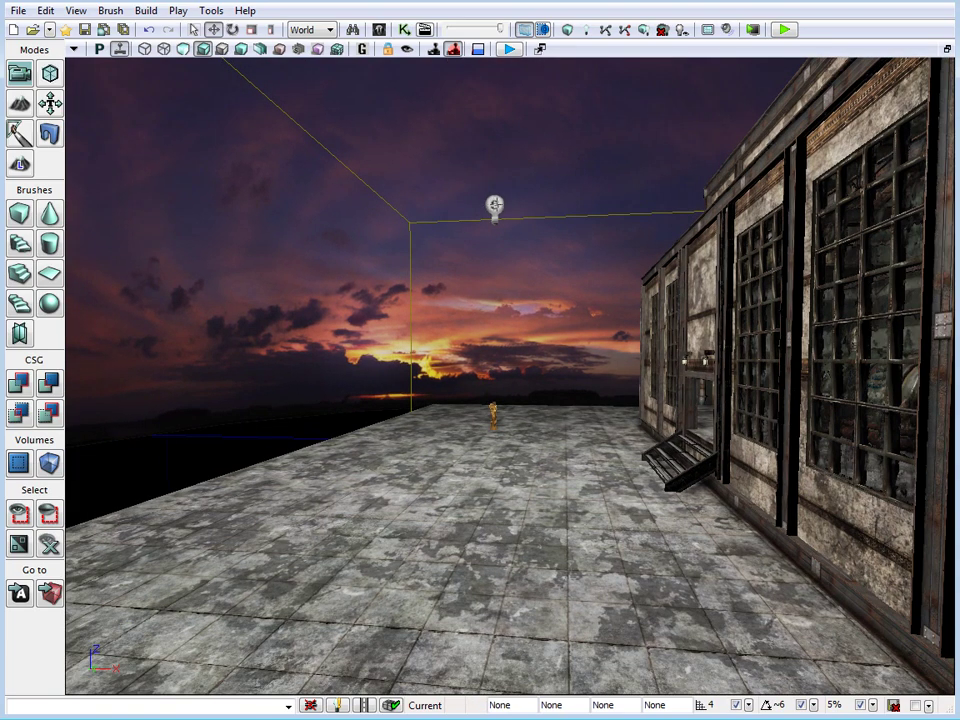
click(495, 205)
right_drag(610, 326, 621, 311)
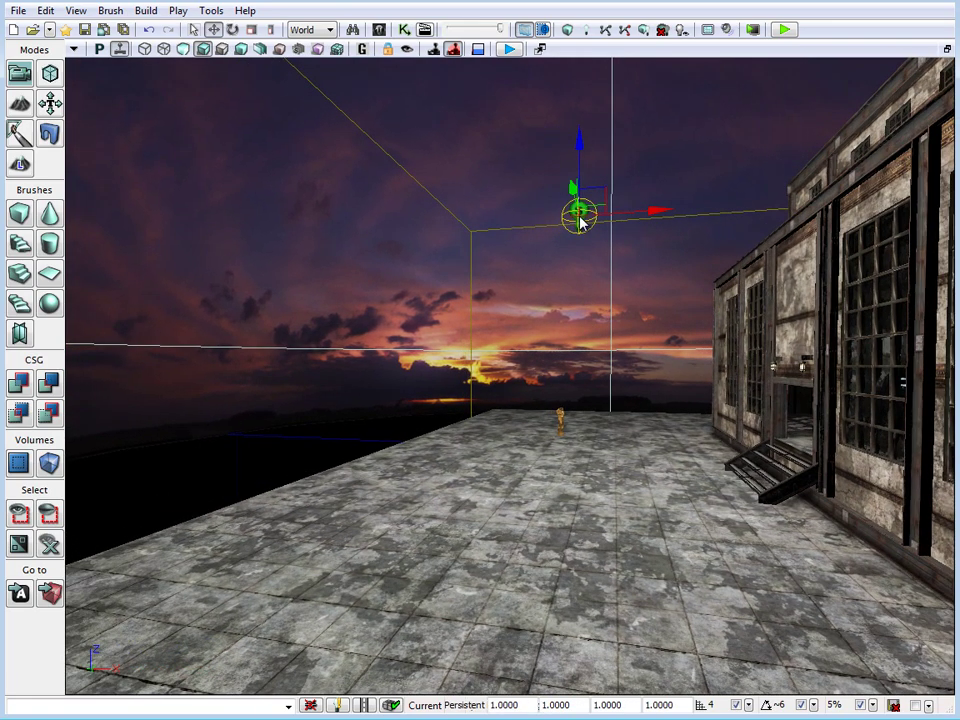
right_click(580, 220)
mouse_move(640, 478)
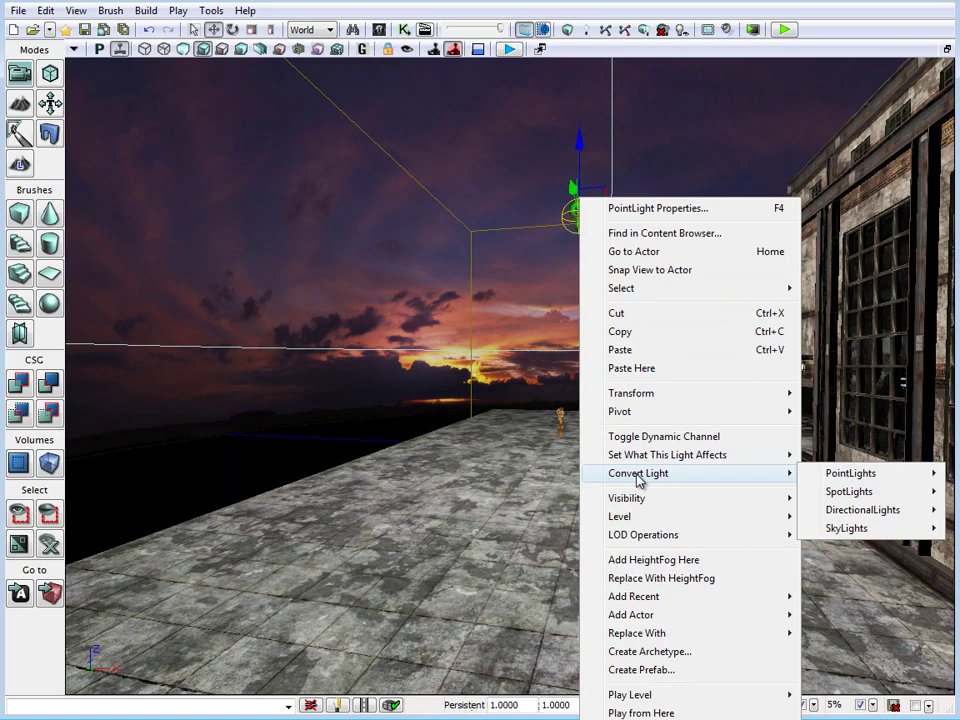
mouse_move(858, 520)
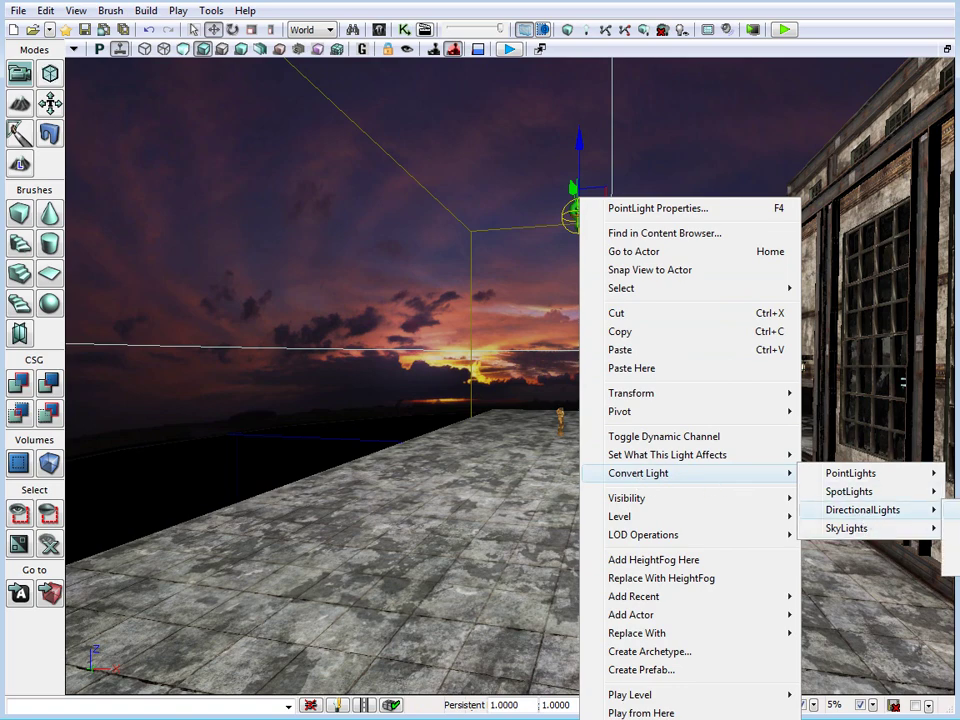
right_drag(414, 460, 506, 460)
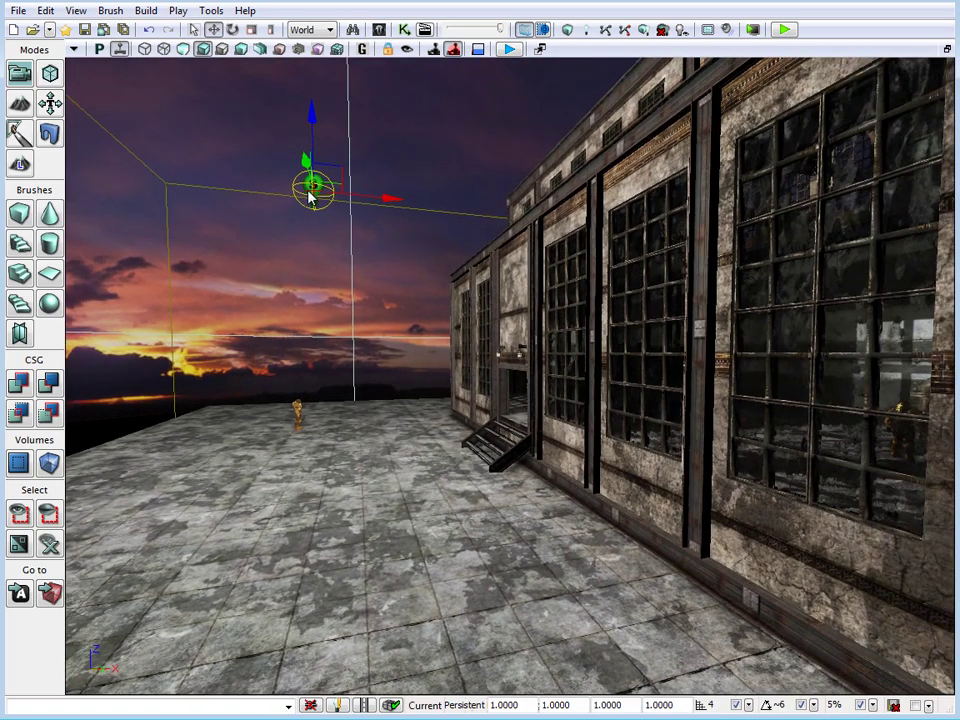
right_click(310, 198)
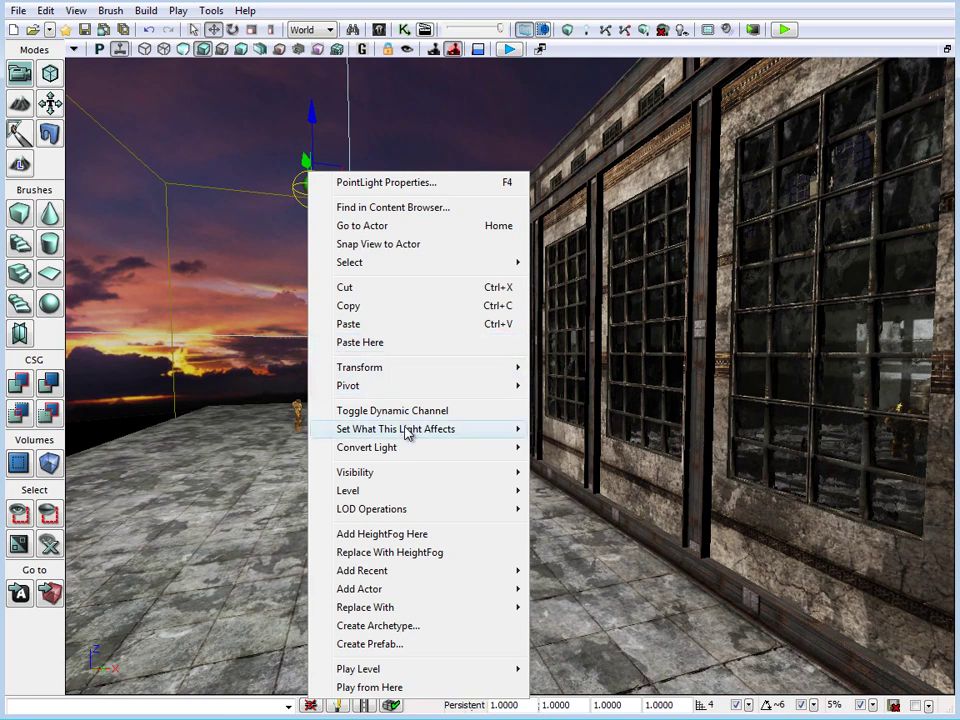
mouse_move(391, 455)
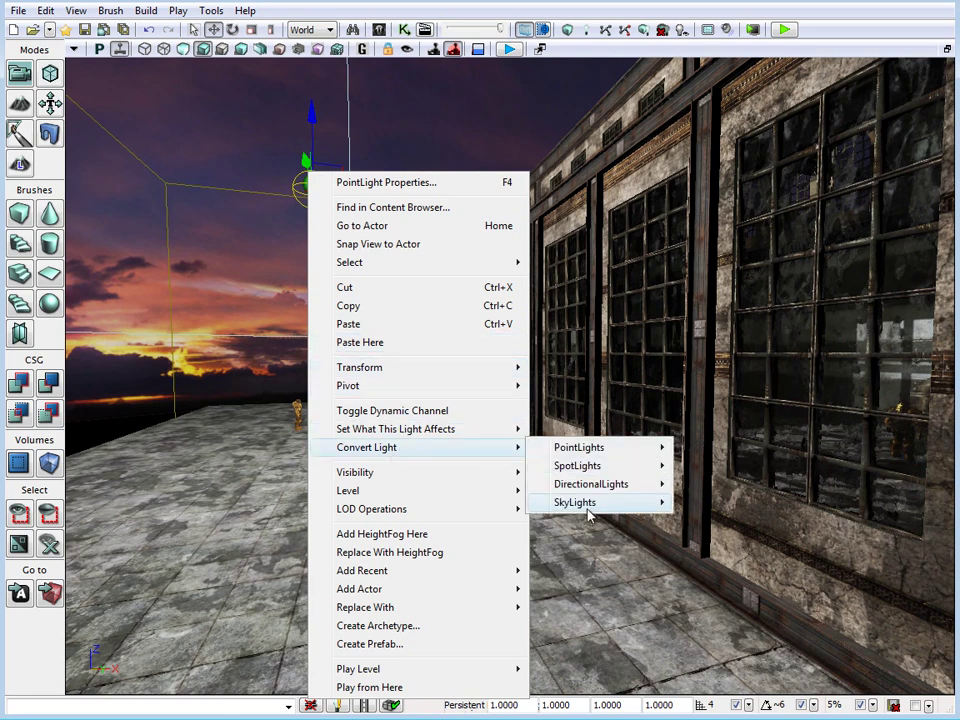
mouse_move(604, 487)
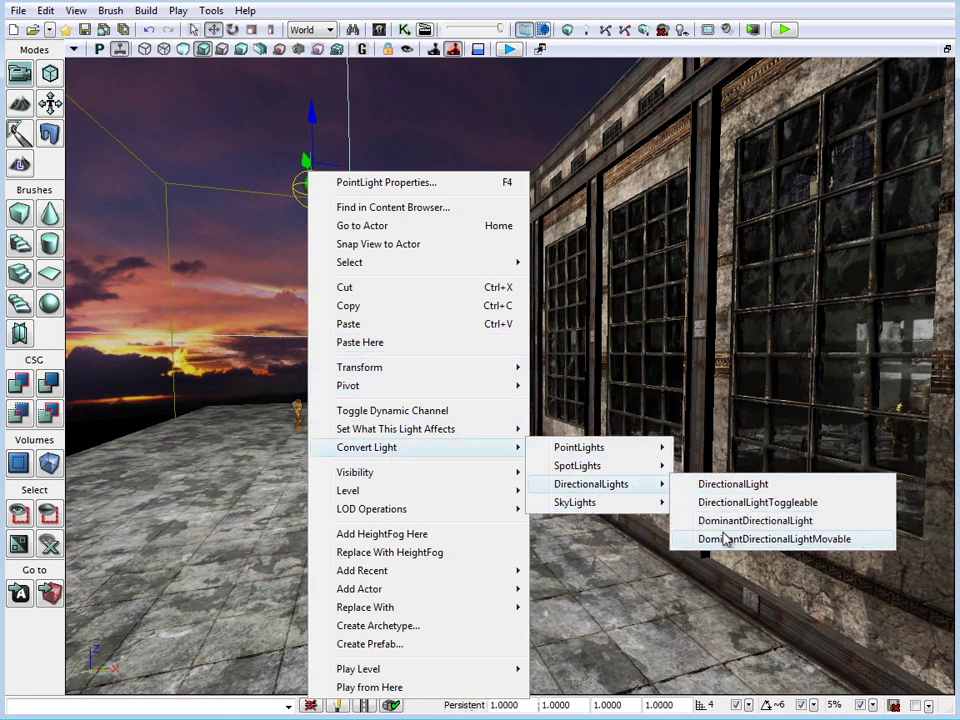
click(806, 521)
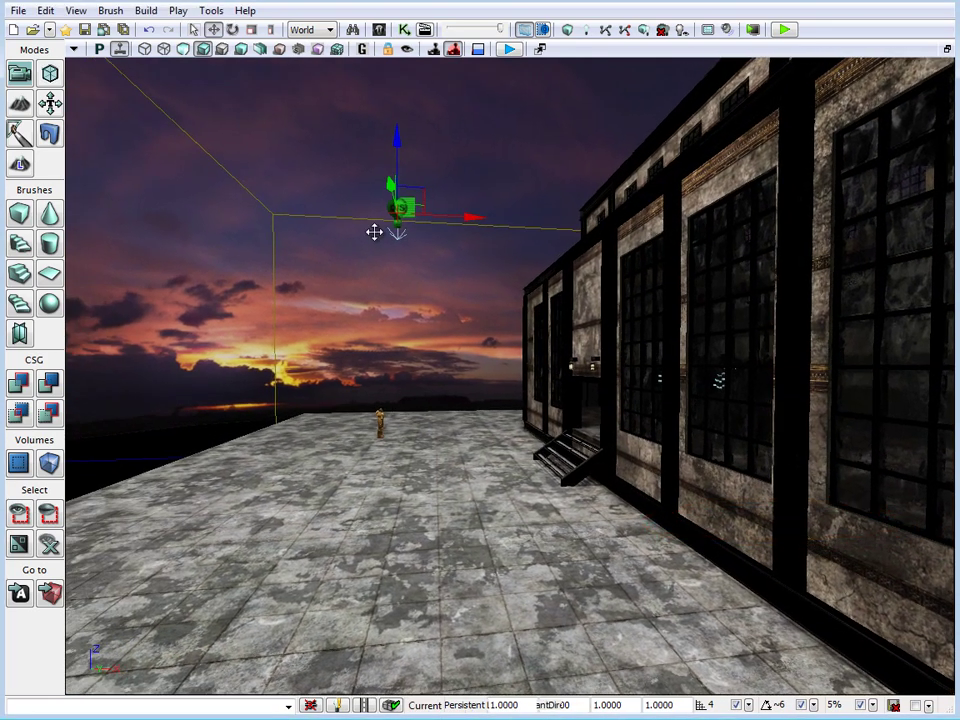
- Delete the converted directional light from the level
click(396, 210)
key(Delete)
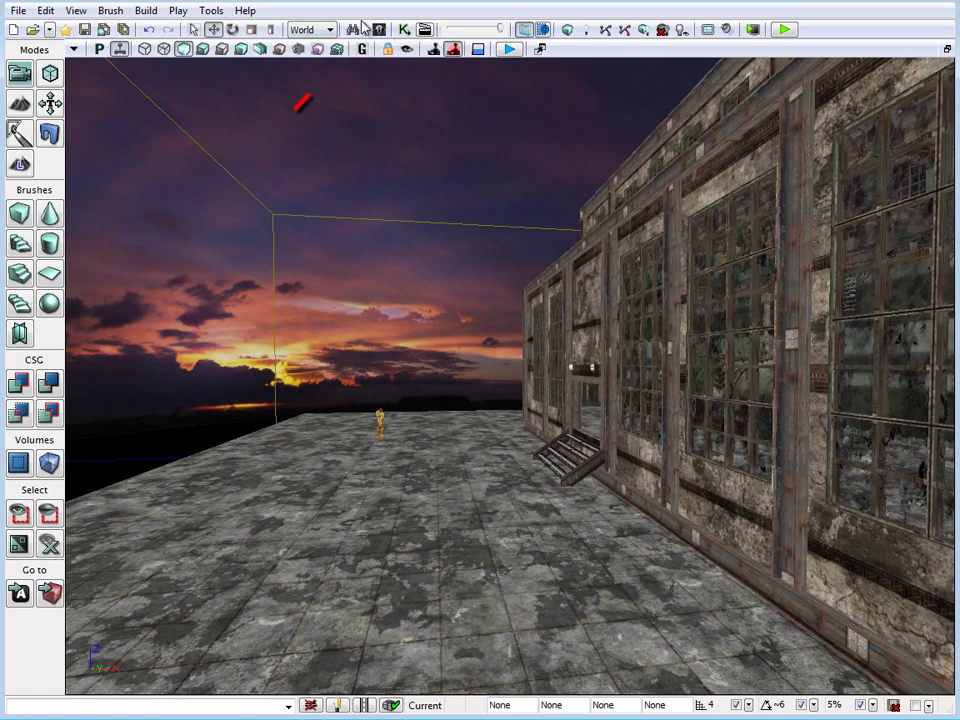
- Add a DominantDirectionalLight from the Actor Classes to the courtyard floor and raise it above the ground
click(381, 31)
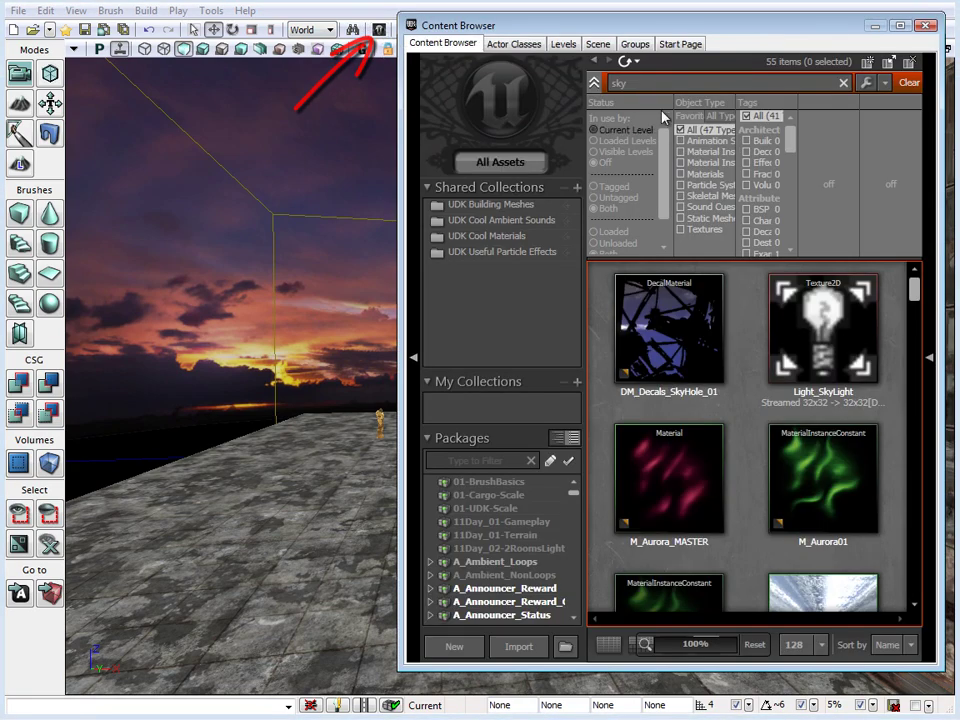
click(514, 45)
click(433, 273)
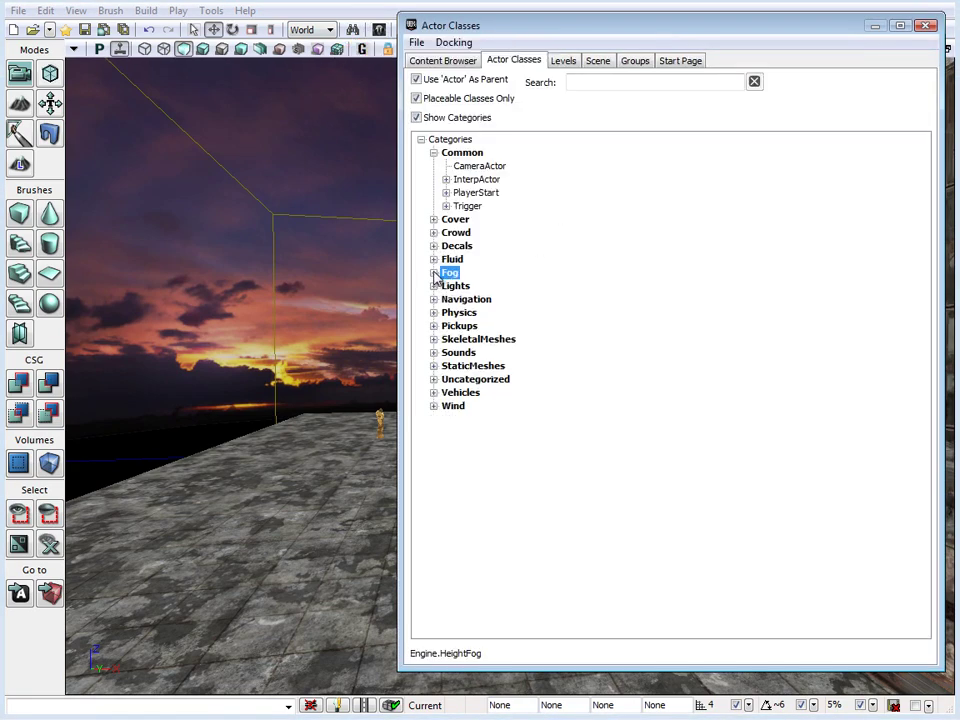
click(433, 286)
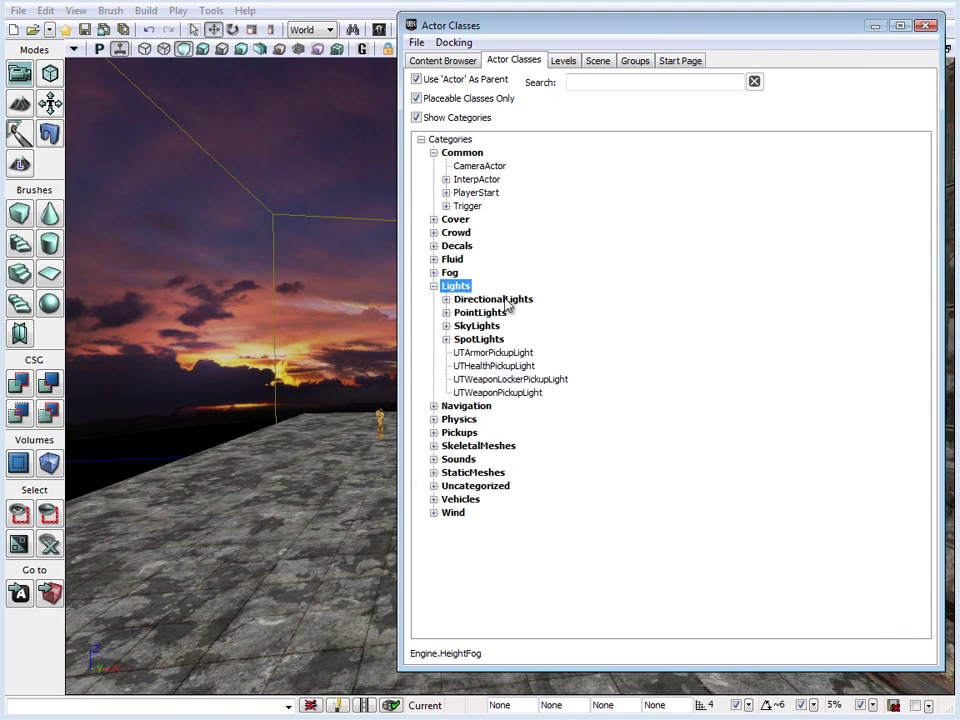
click(446, 299)
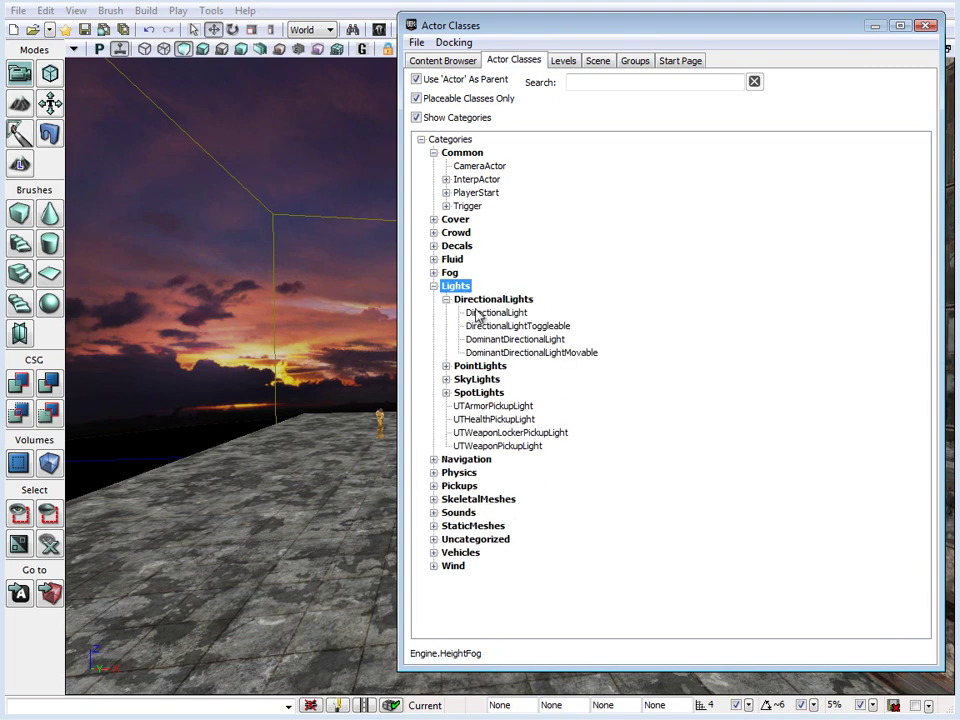
click(520, 340)
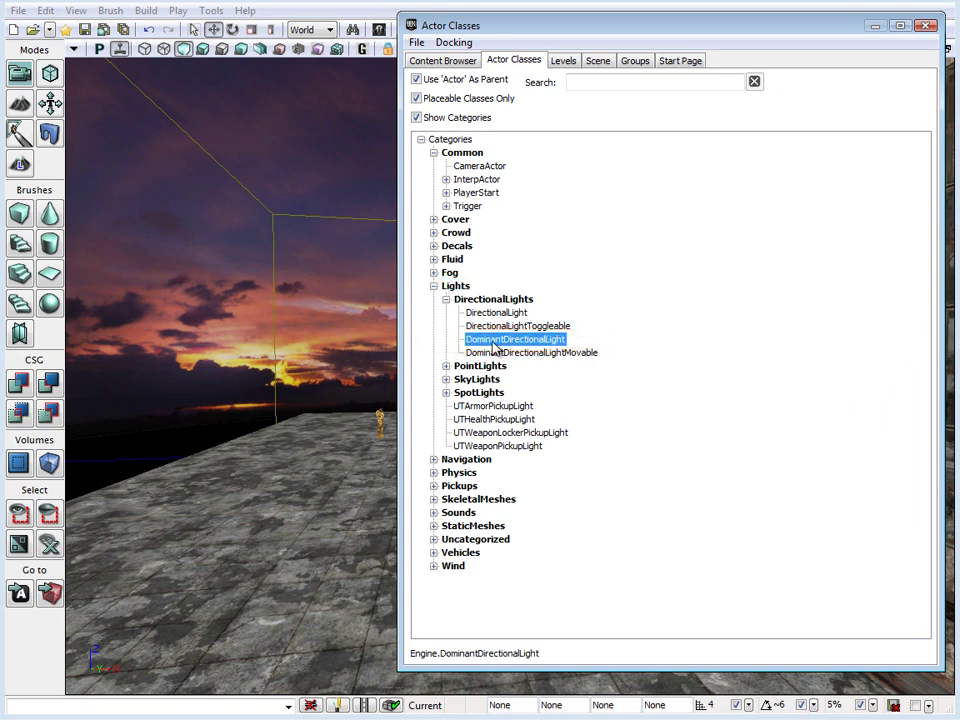
click(929, 32)
right_drag(420, 386, 412, 381)
right_click(280, 404)
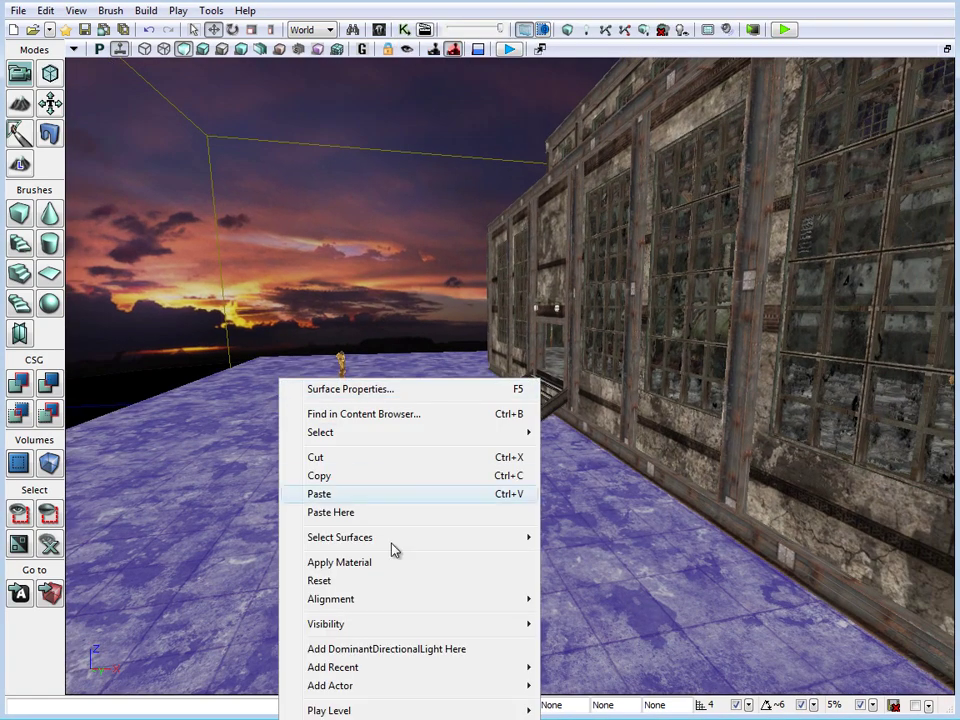
click(431, 649)
drag(277, 325, 243, 131)
- Examine how the new directional light falls on the building's facade and the courtyard from several viewpoints
right_drag(364, 289, 276, 257)
drag(276, 255, 419, 270)
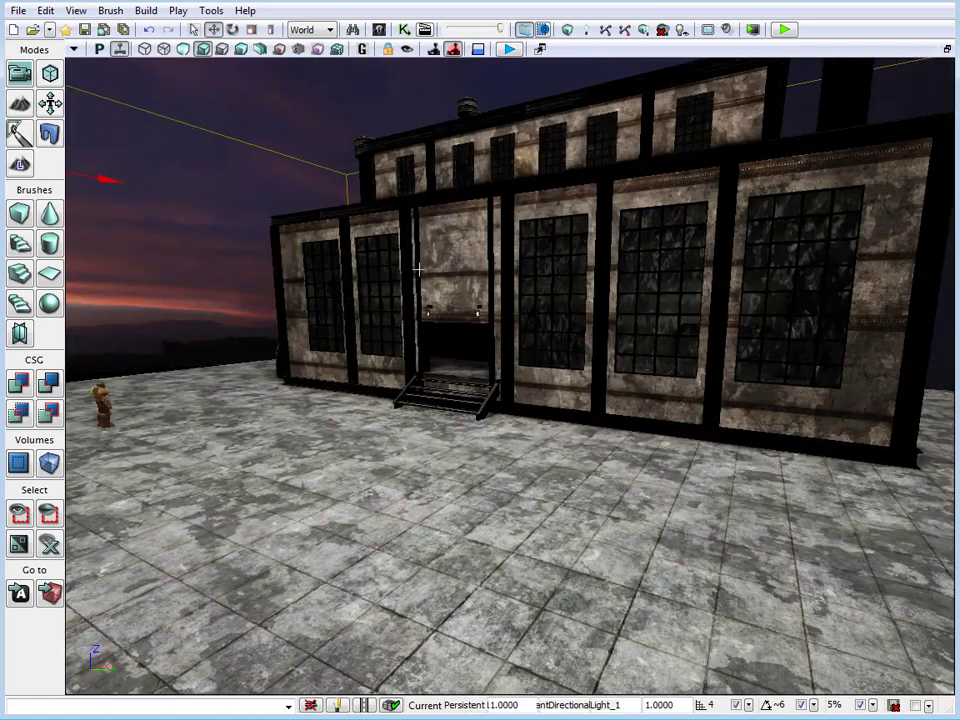
drag(565, 246, 341, 120)
right_drag(590, 257, 955, 380)
drag(548, 150, 545, 185)
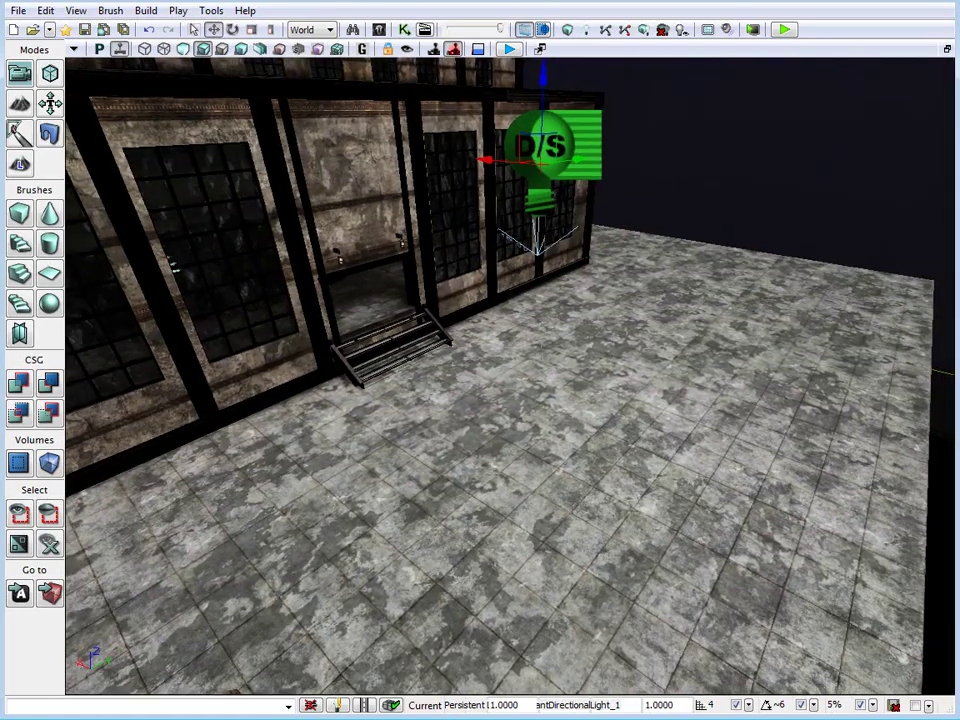
drag(399, 325, 330, 271)
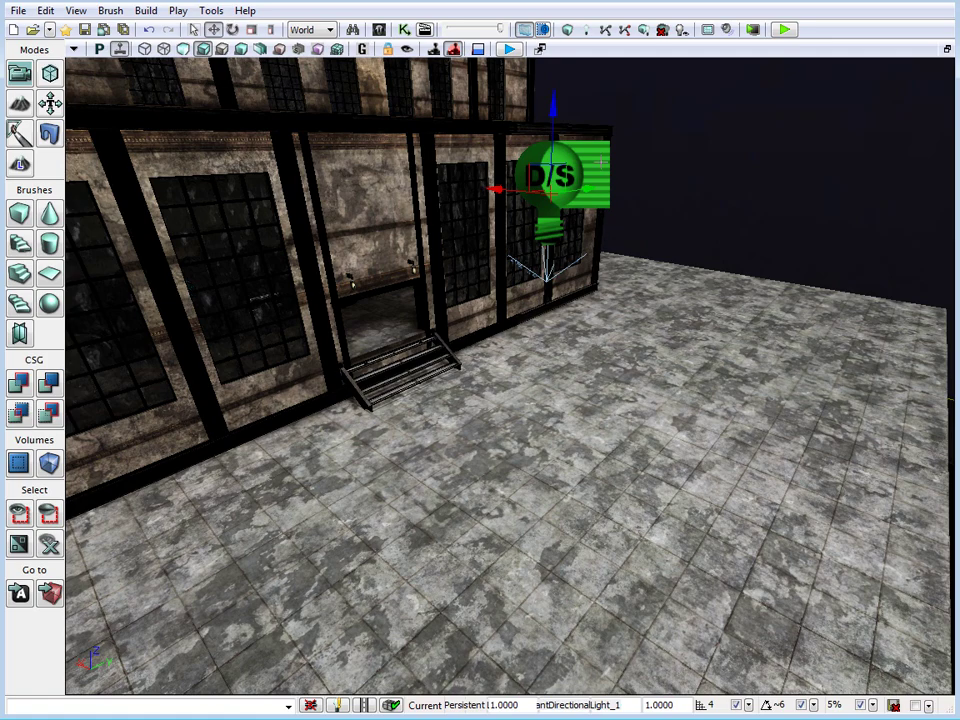
right_drag(622, 488, 64, 399)
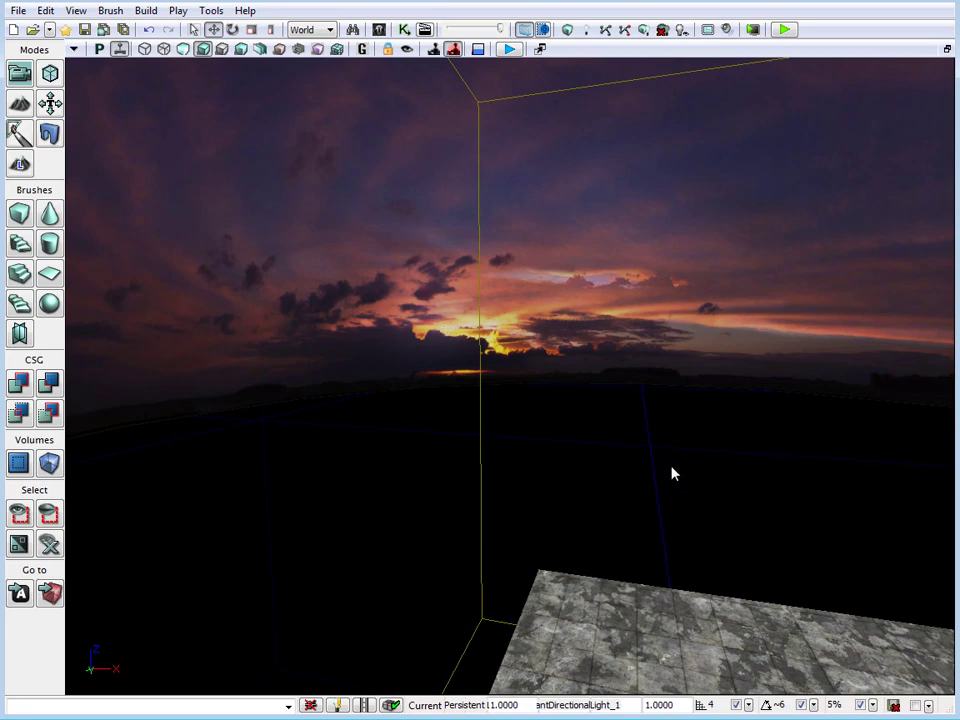
drag(698, 514, 775, 350)
right_drag(775, 350, 451, 432)
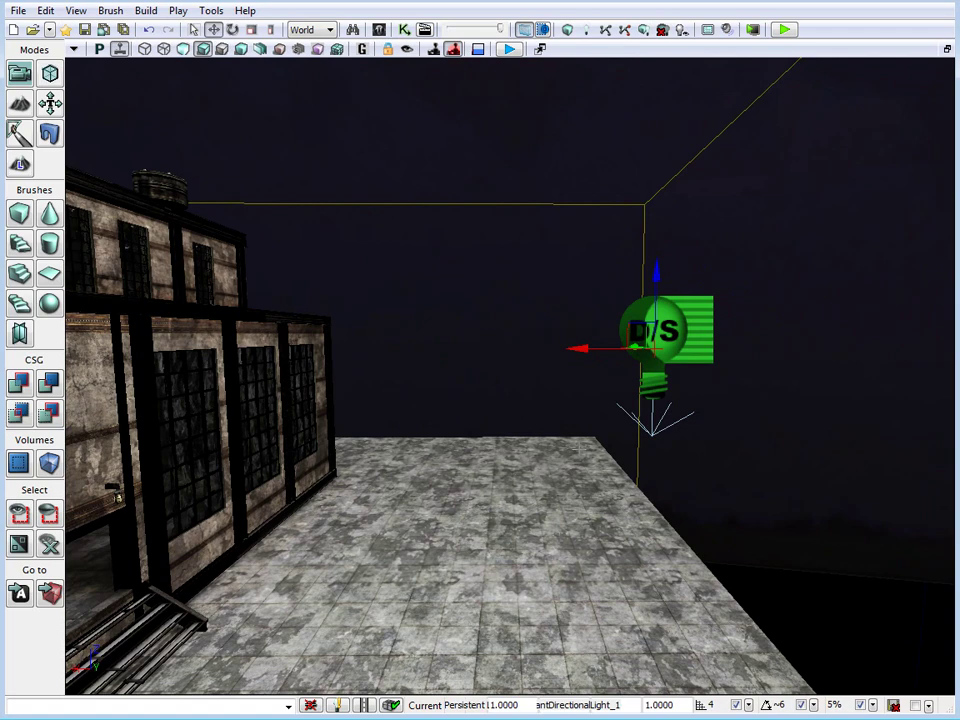
- Rotate the directional light so it shines diagonally onto the building's front, and inspect the window shadows inside
key(space)
drag(615, 264, 700, 262)
drag(629, 351, 574, 350)
right_drag(390, 450, 290, 515)
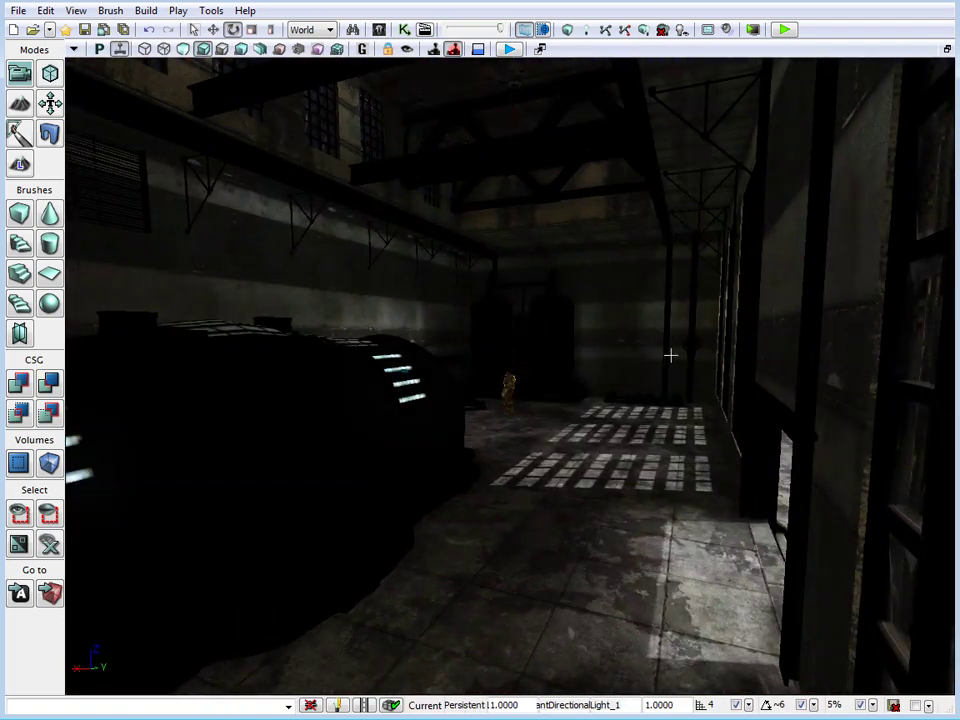
mouse_move(602, 384)
right_down()
mouse_move(639, 377)
mouse_move(612, 390)
right_up()
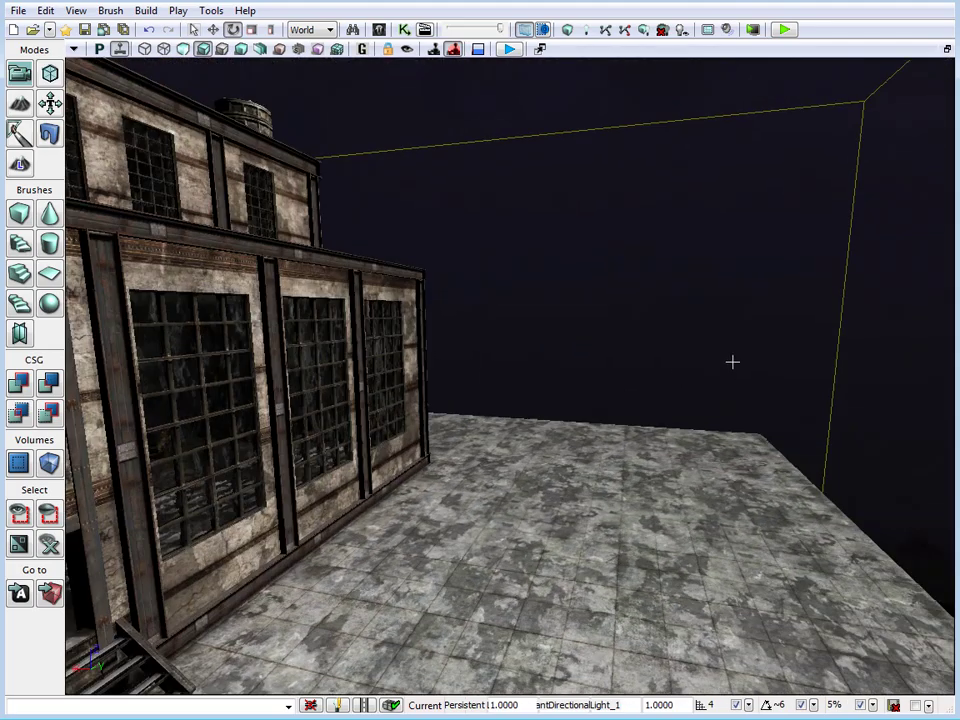
right_drag(733, 360, 601, 381)
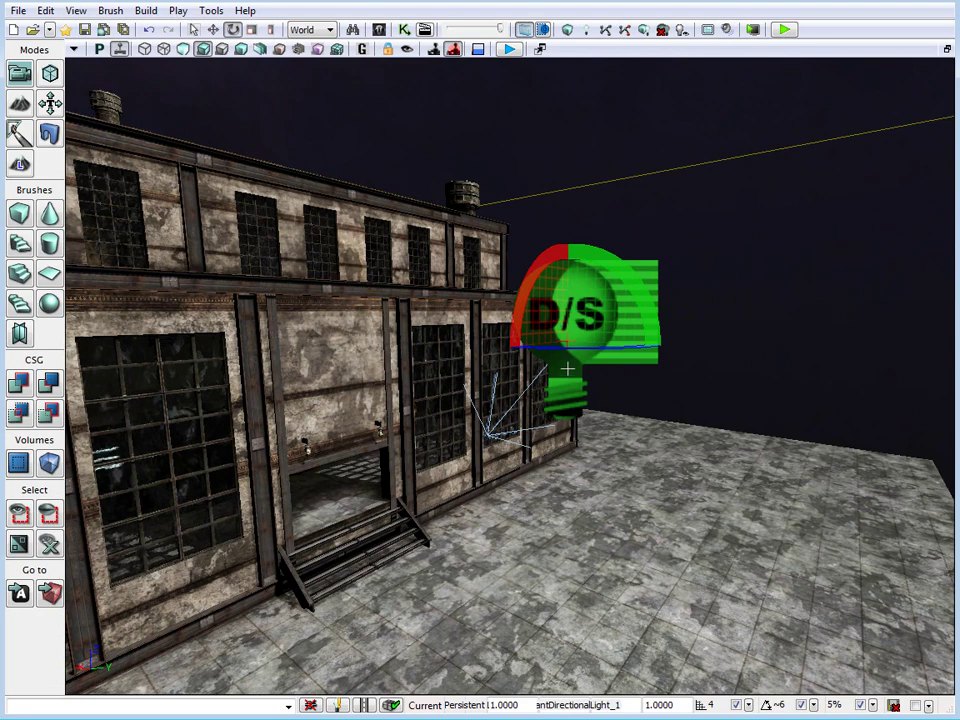
- Lock the selected light to the camera, aim it at the building's piped corner from above the courtyard, and release the lock
key(space)
key(space)
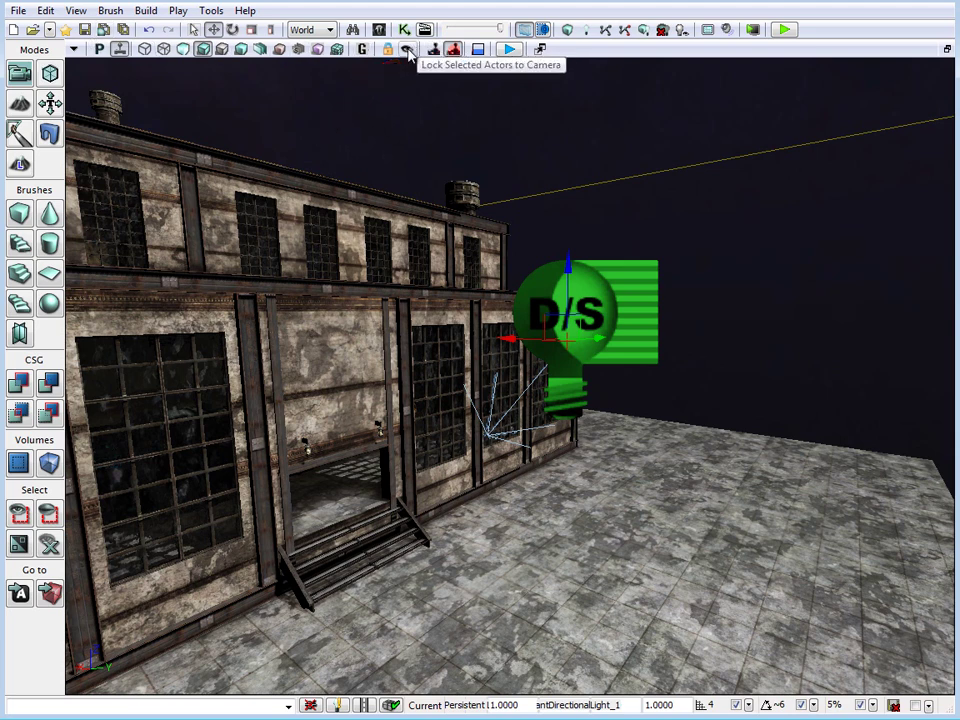
click(407, 52)
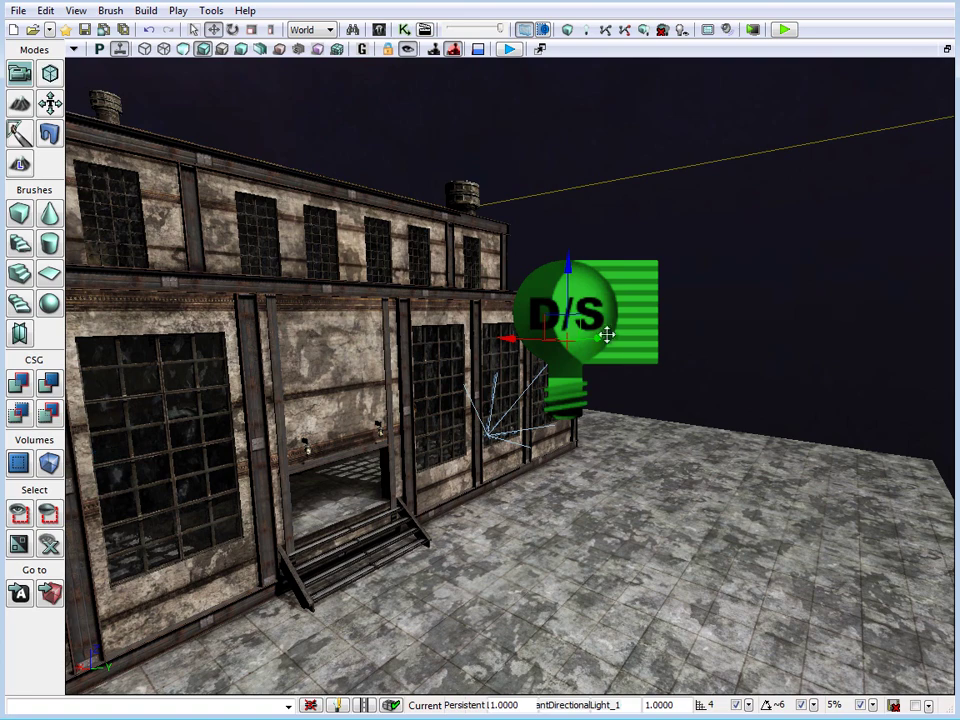
click(598, 297)
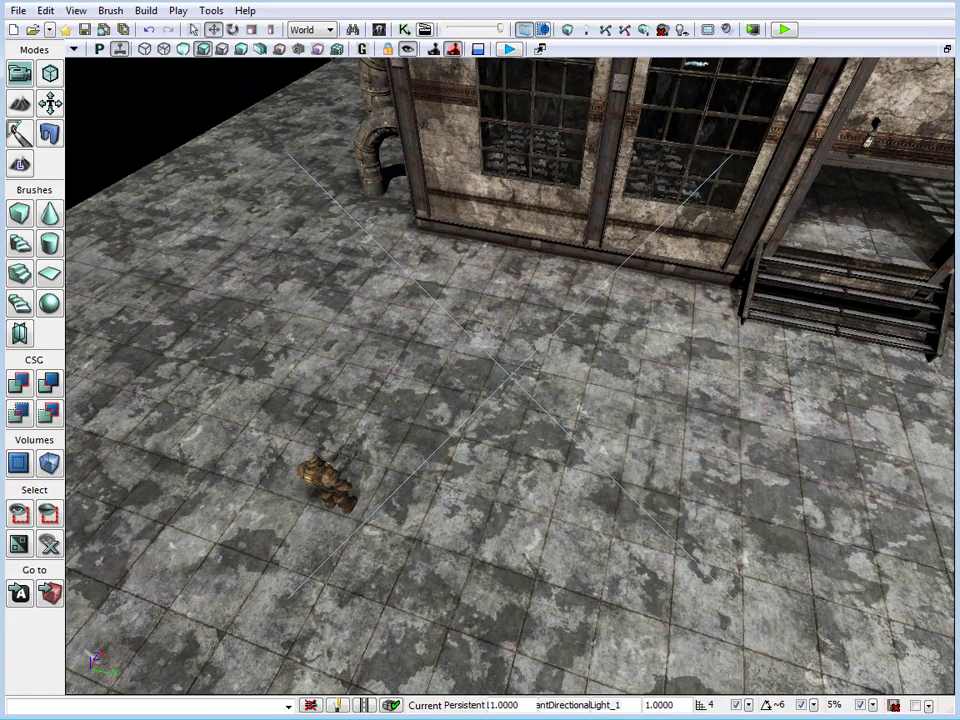
right_drag(504, 419, 706, 281)
drag(706, 281, 692, 550)
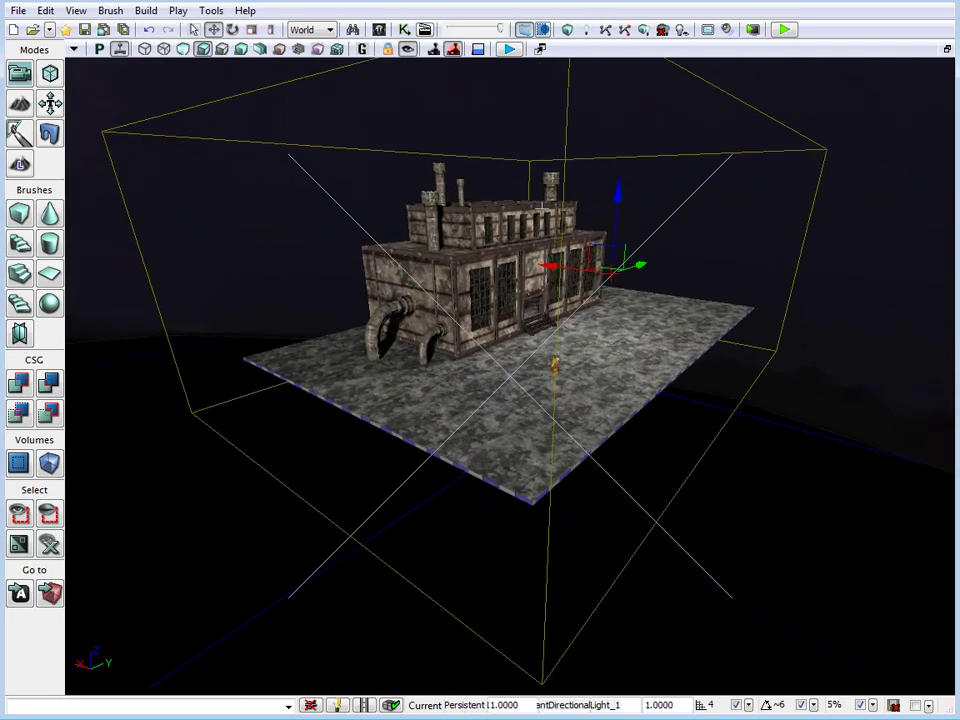
right_drag(553, 427, 480, 465)
drag(480, 465, 486, 527)
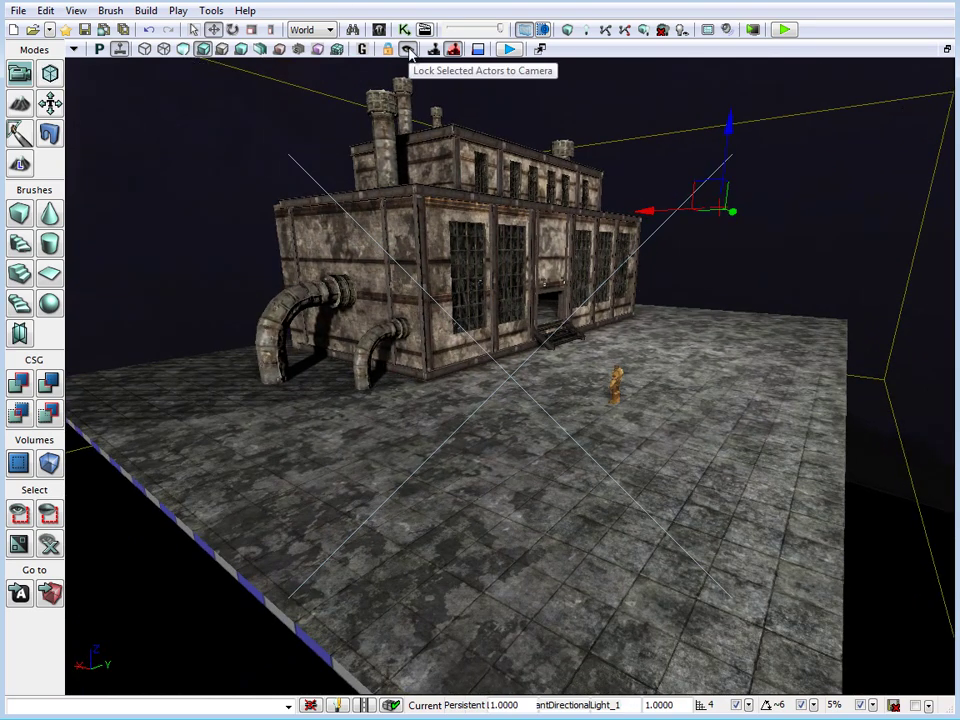
right_drag(450, 300, 448, 240)
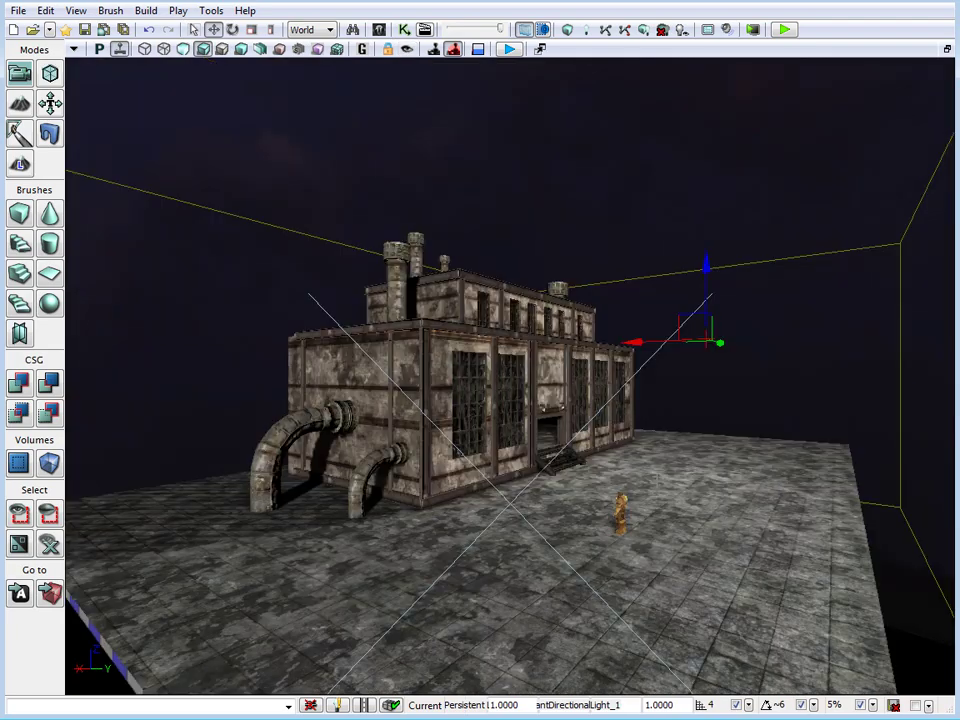
- Set the DominantDirectionalLight's draw scale to 5 in its properties, then close the properties
drag(672, 525, 152, 651)
drag(458, 349, 620, 380)
drag(380, 300, 112, 346)
drag(576, 418, 514, 419)
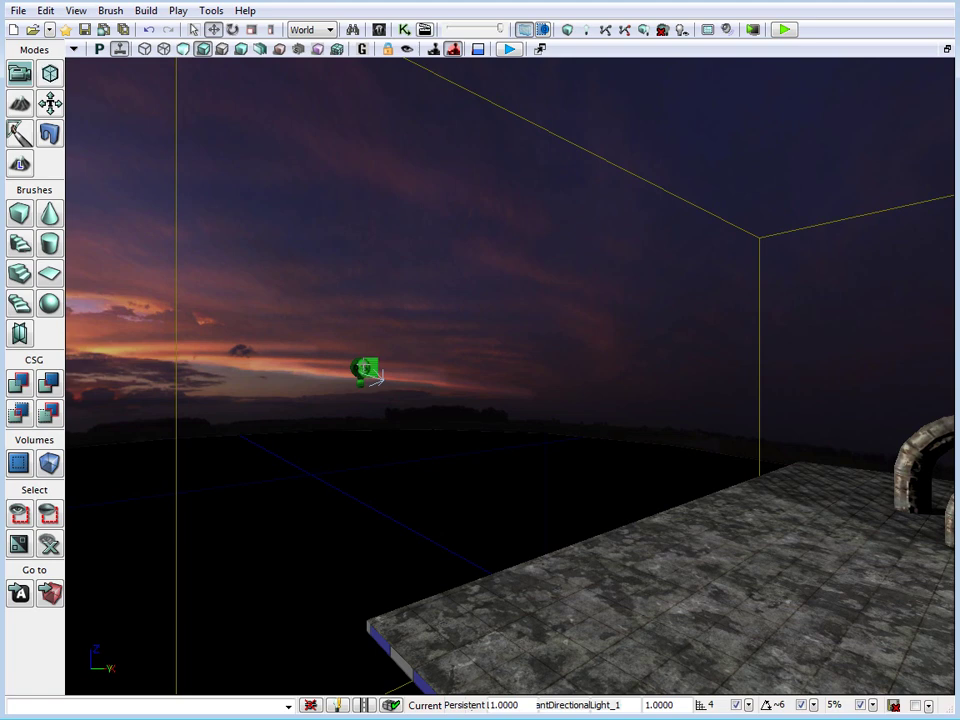
double_click(366, 370)
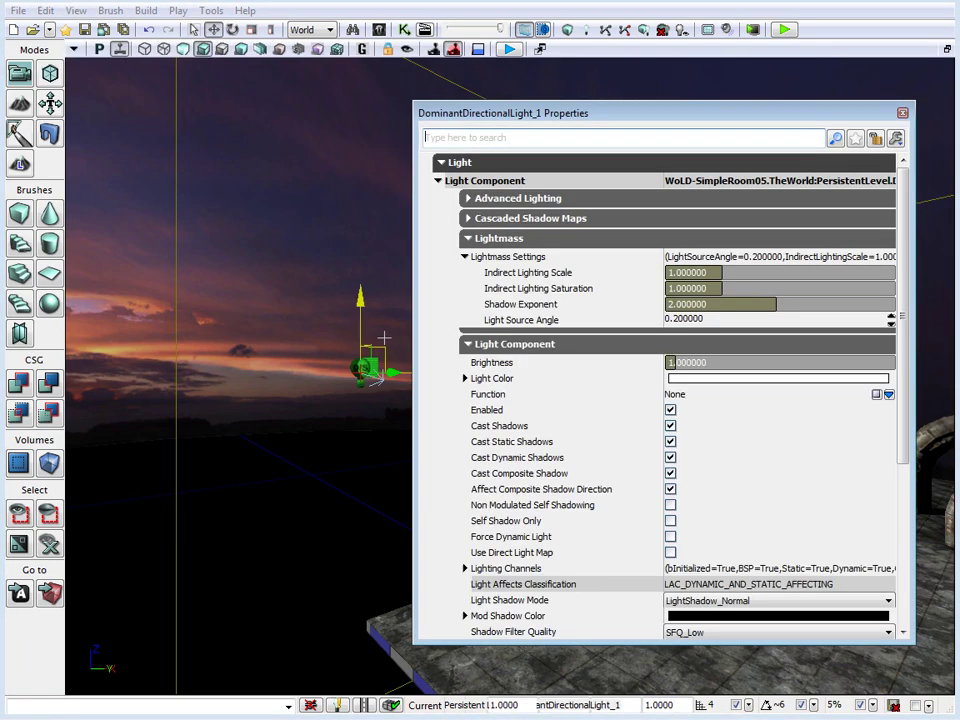
click(467, 344)
click(468, 239)
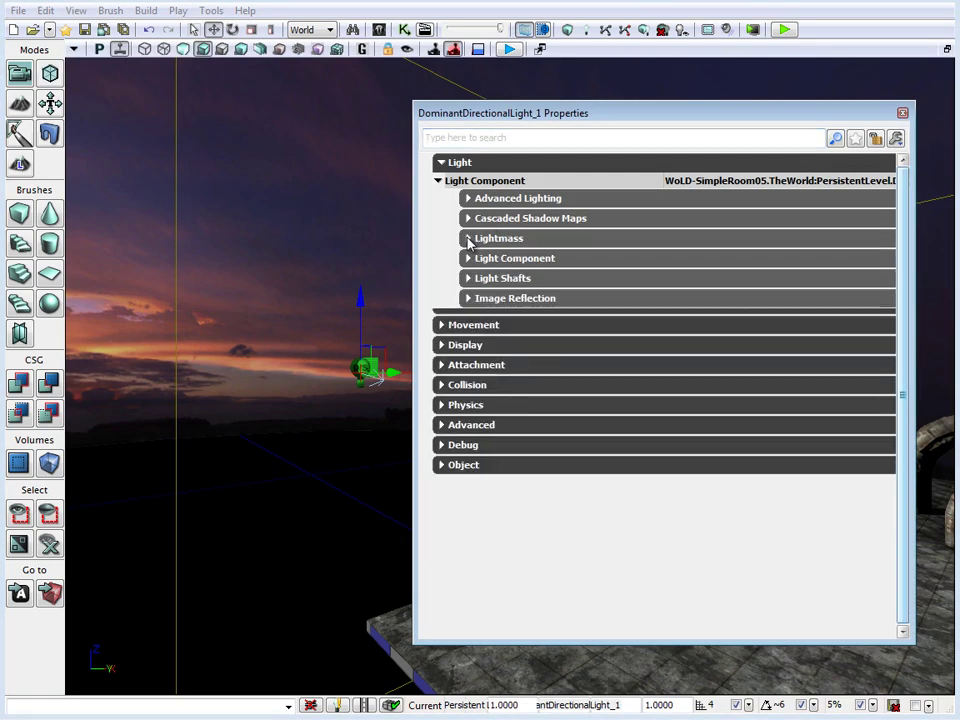
click(468, 239)
click(467, 240)
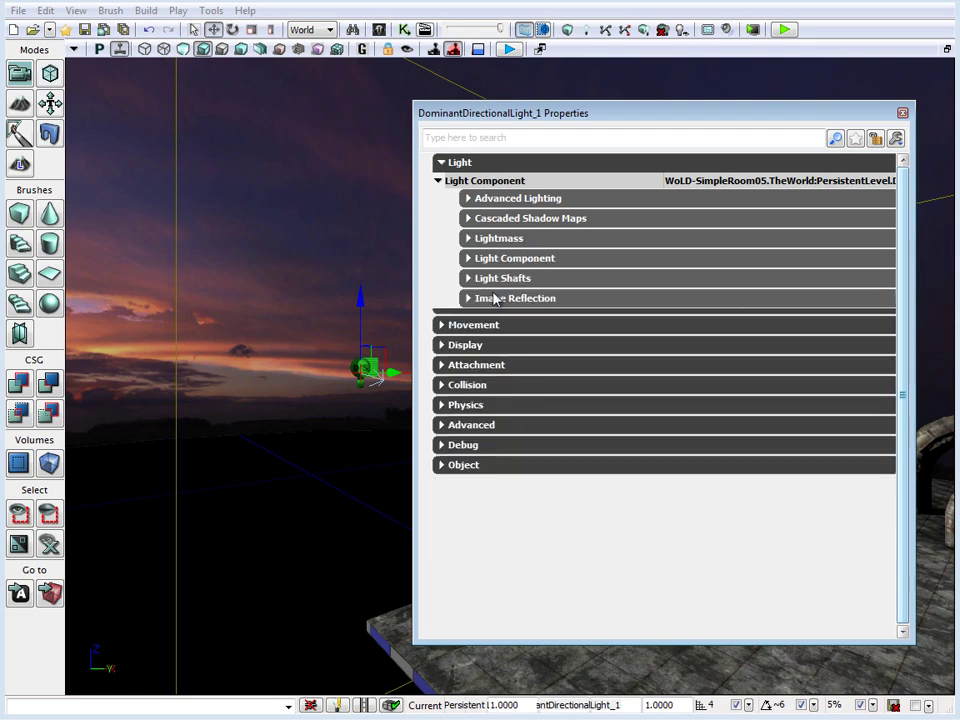
click(442, 345)
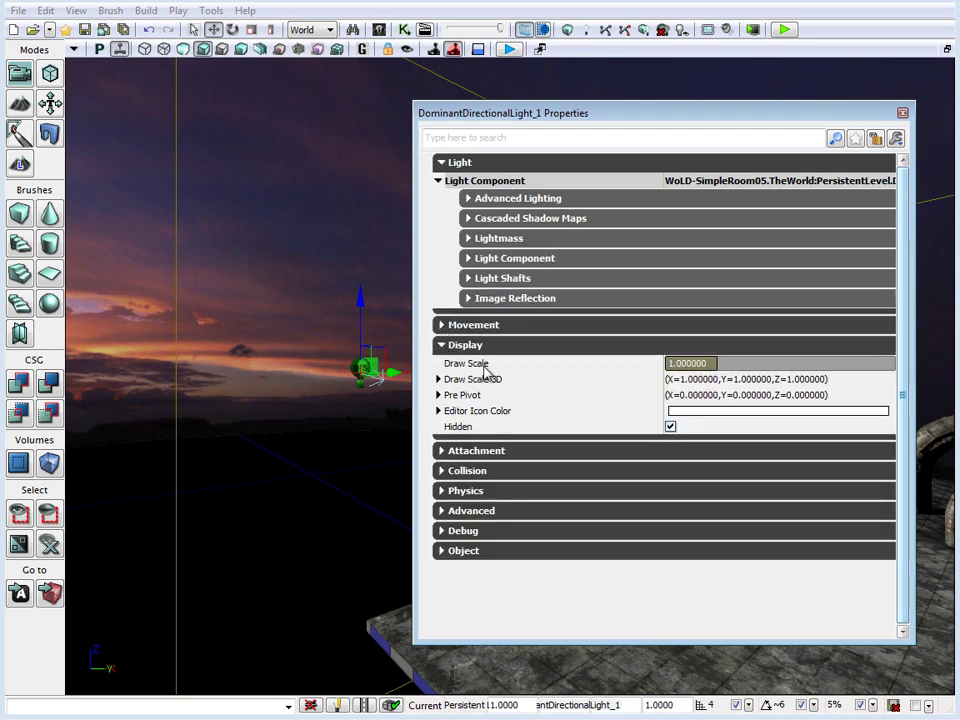
click(736, 366)
text(5)
key(Return)
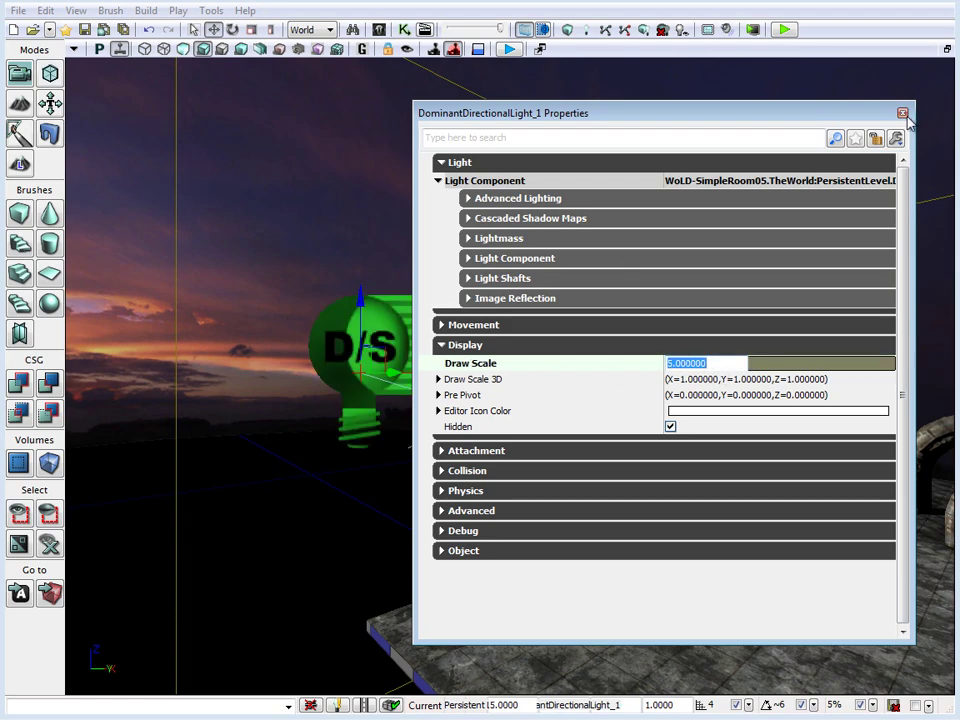
click(904, 115)
- Examine the light's placement against the setting sun and the window light patterns cast inside the building
right_drag(613, 366, 507, 468)
drag(507, 468, 569, 261)
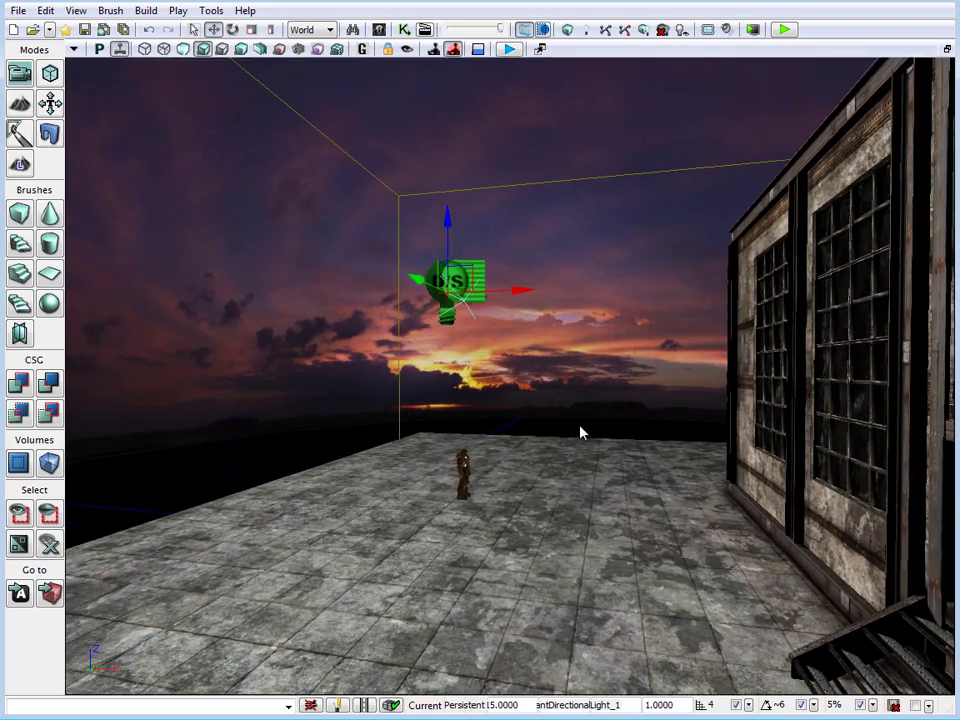
click(510, 435)
drag(510, 435, 814, 364)
drag(542, 469, 528, 487)
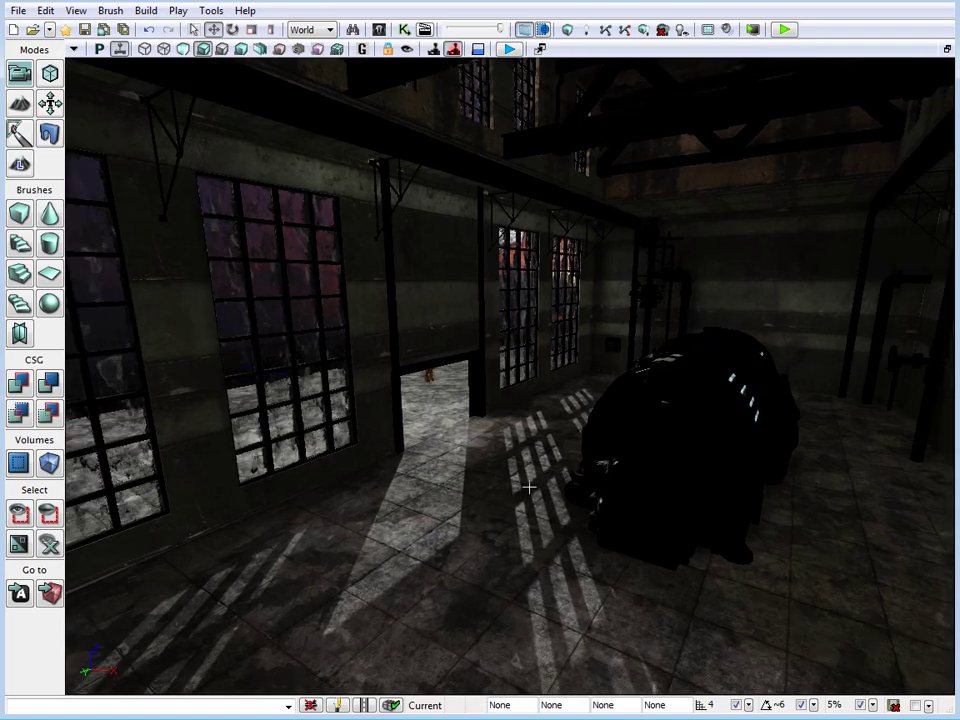
right_drag(529, 628, 764, 392)
drag(764, 393, 538, 268)
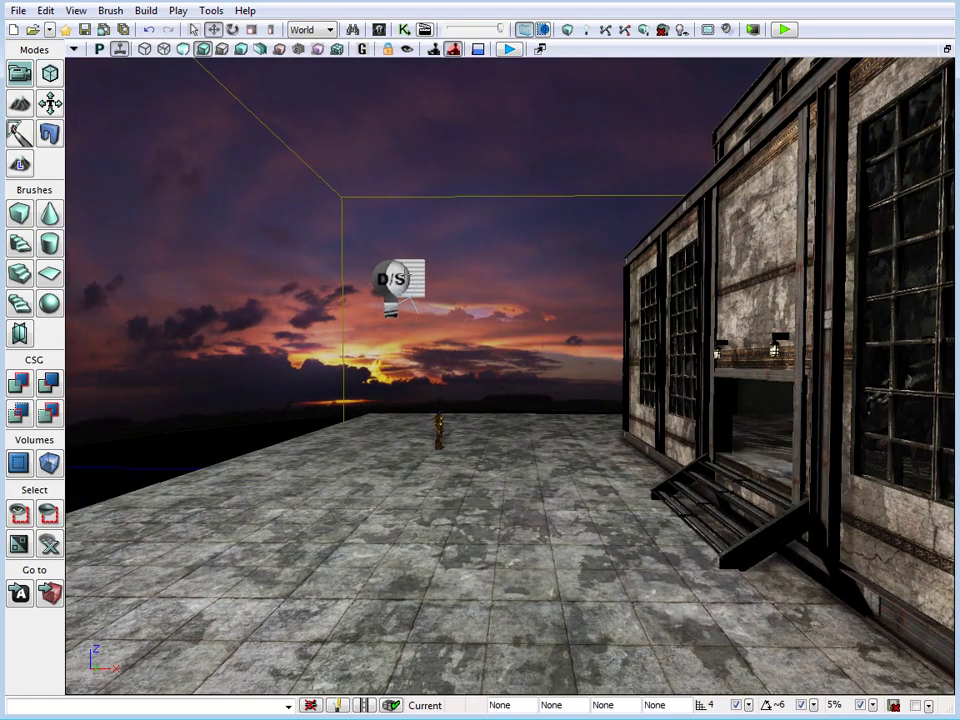
drag(452, 362, 402, 226)
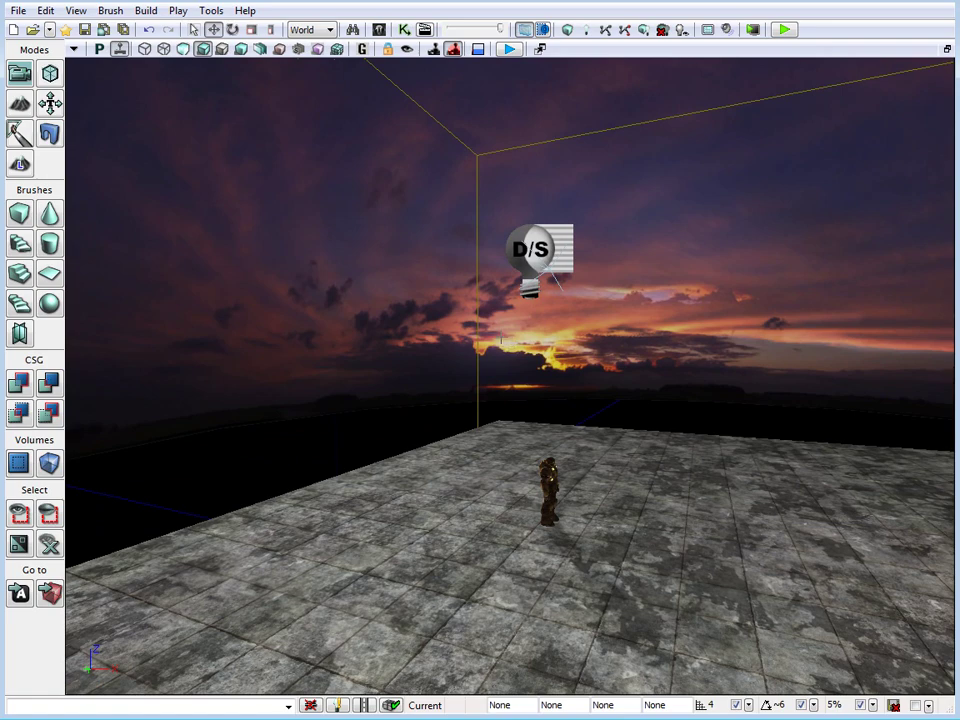
- Set the directional light's colour to a sunset golden yellow with saturation 0.89 and value 0.80
double_click(540, 240)
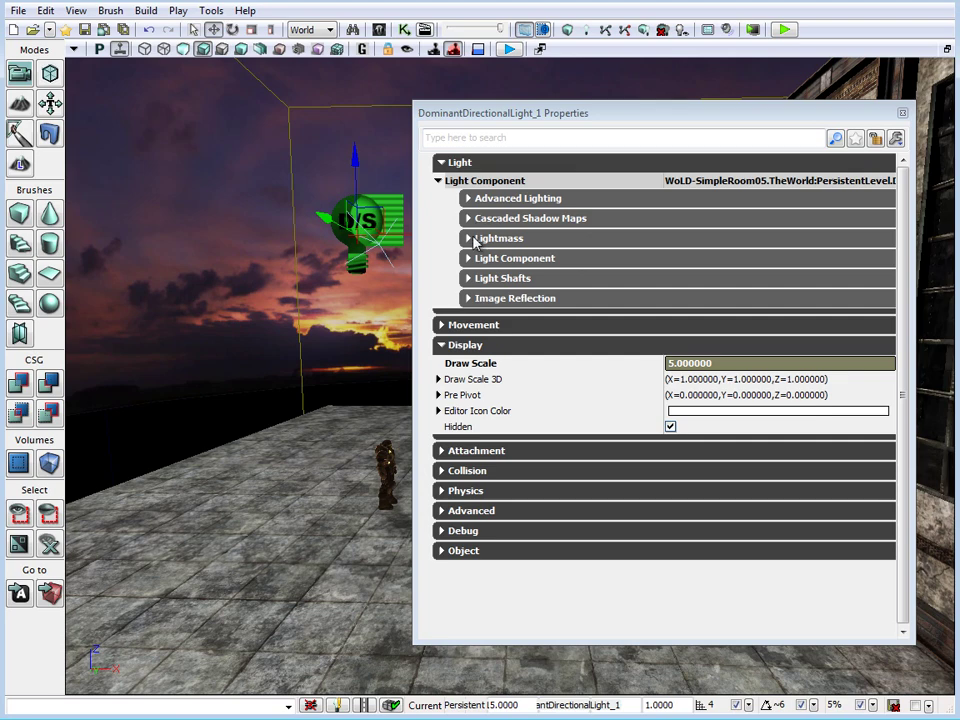
click(470, 238)
click(465, 257)
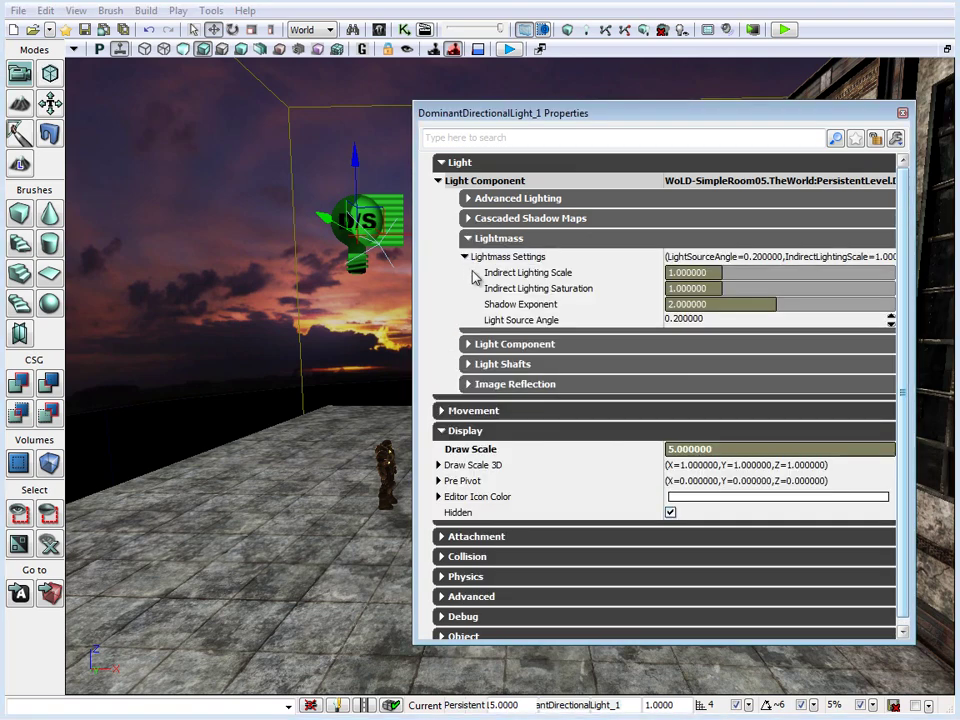
click(468, 344)
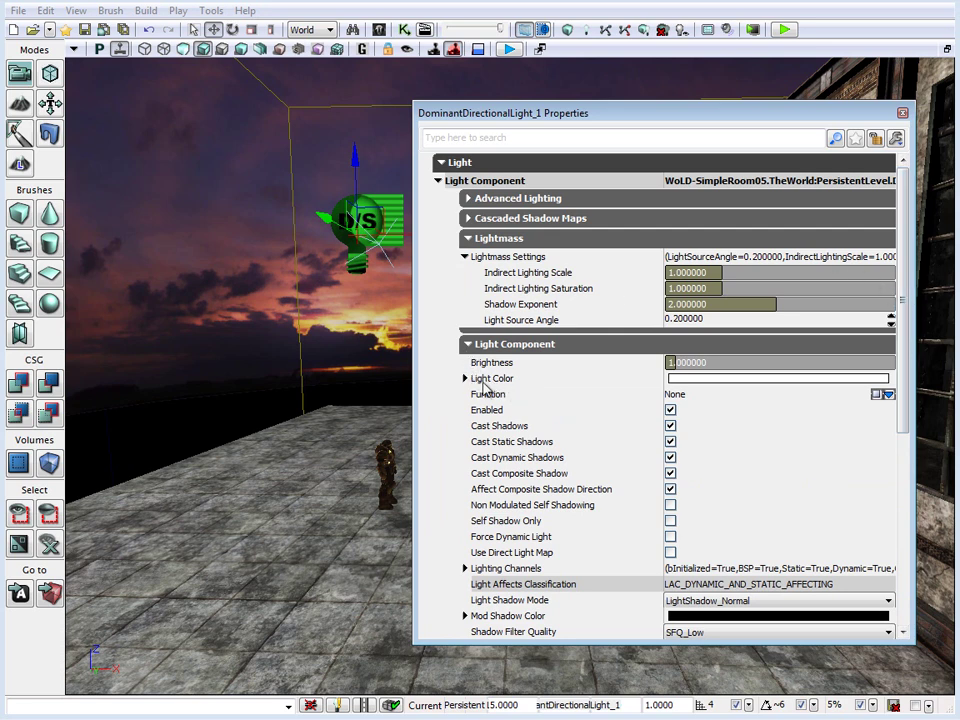
click(703, 380)
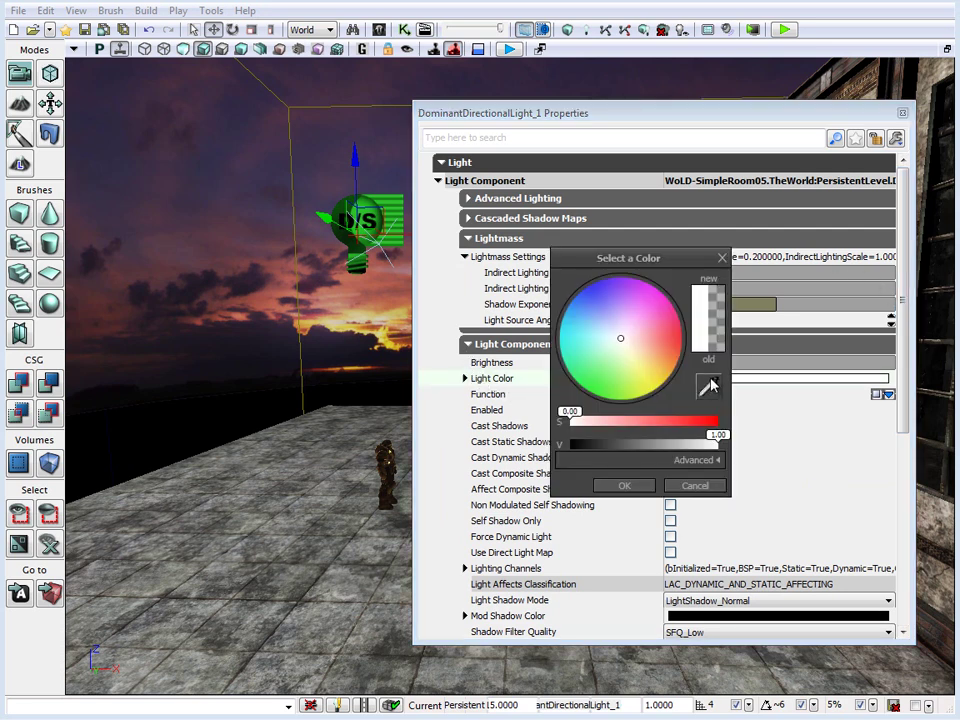
drag(621, 342, 640, 364)
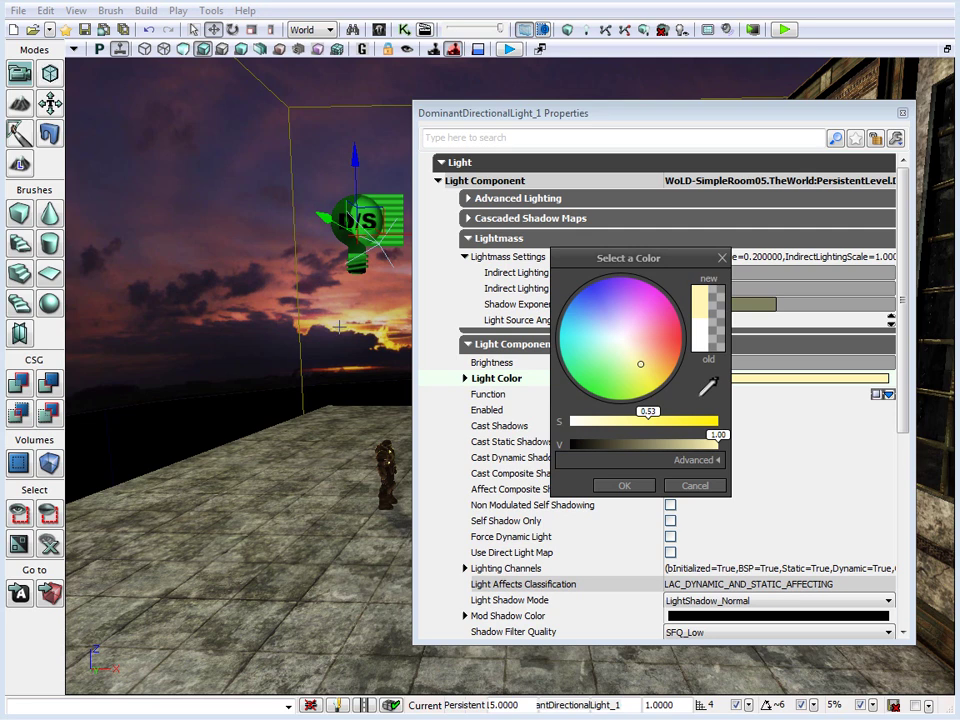
drag(643, 371, 657, 371)
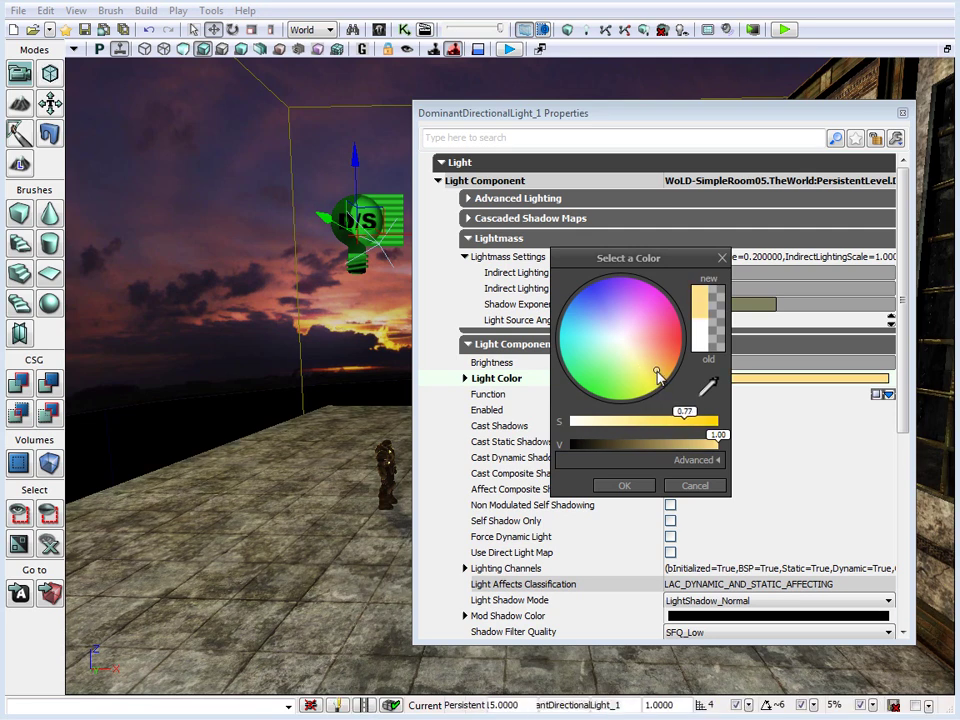
click(710, 388)
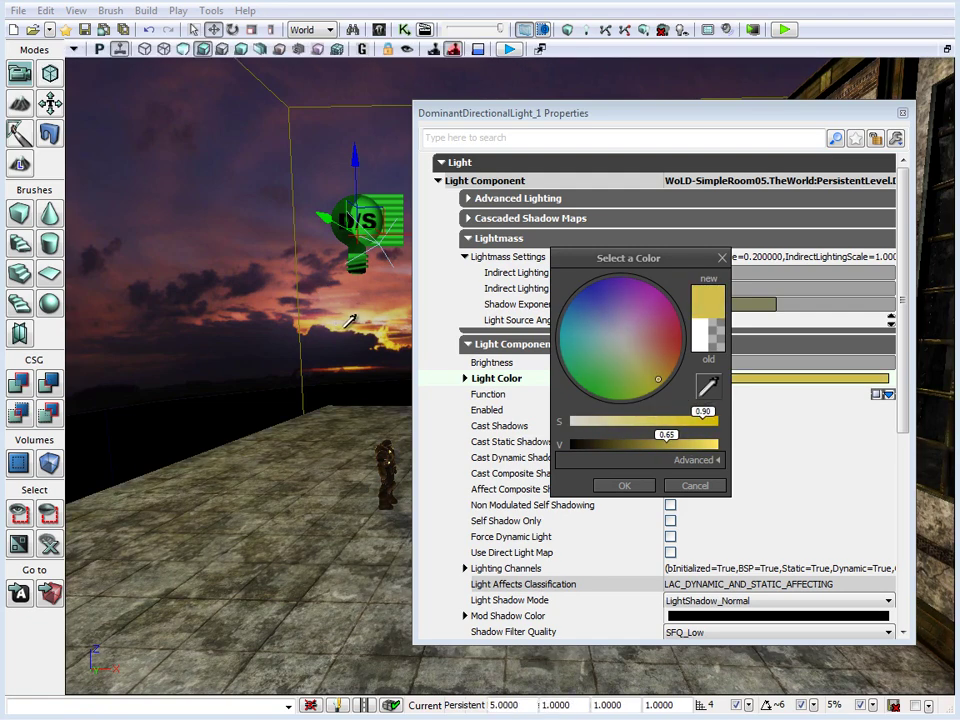
drag(680, 445, 702, 443)
drag(655, 382, 664, 376)
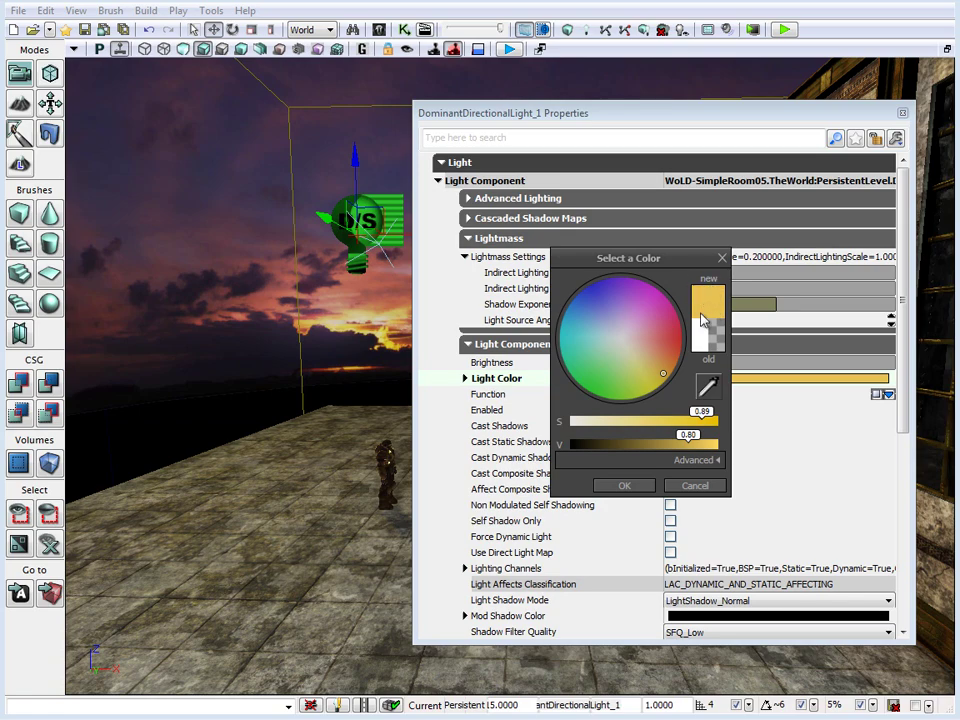
click(624, 485)
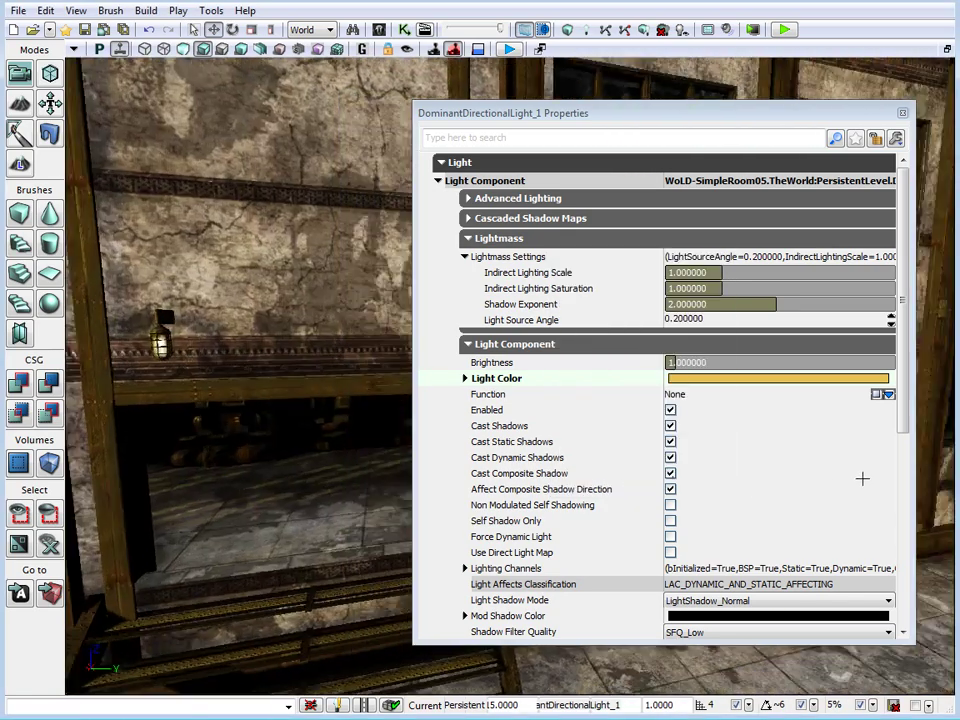
- Check the coloured light inside the building and shift the light colour slightly toward orange, keeping saturation 0.89 and value 0.80
right_drag(862, 479, 951, 427)
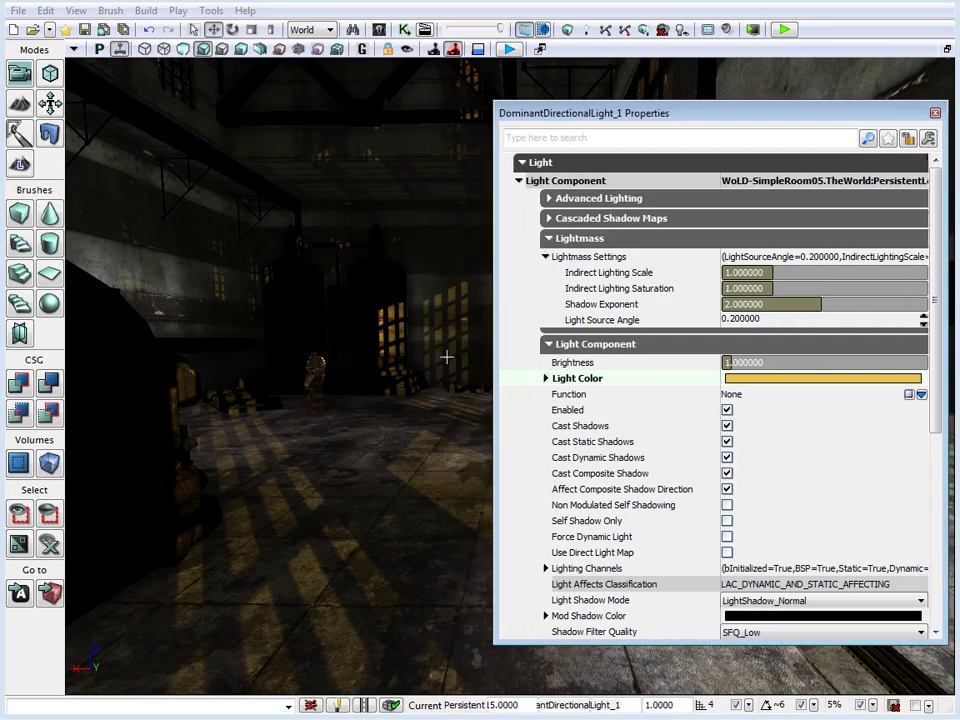
right_drag(446, 356, 934, 412)
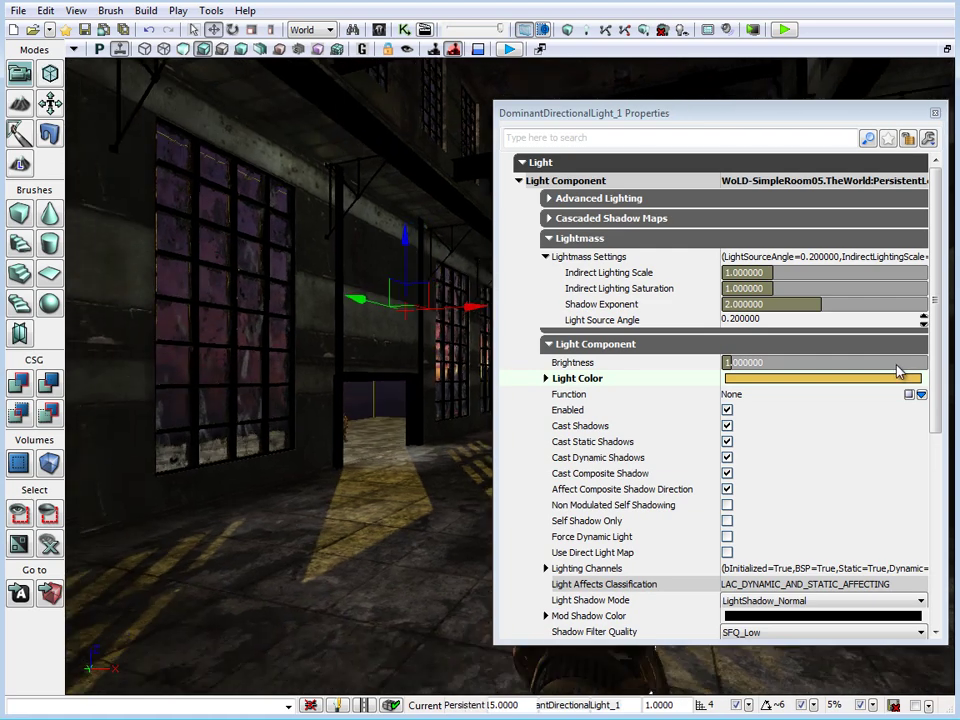
double_click(770, 380)
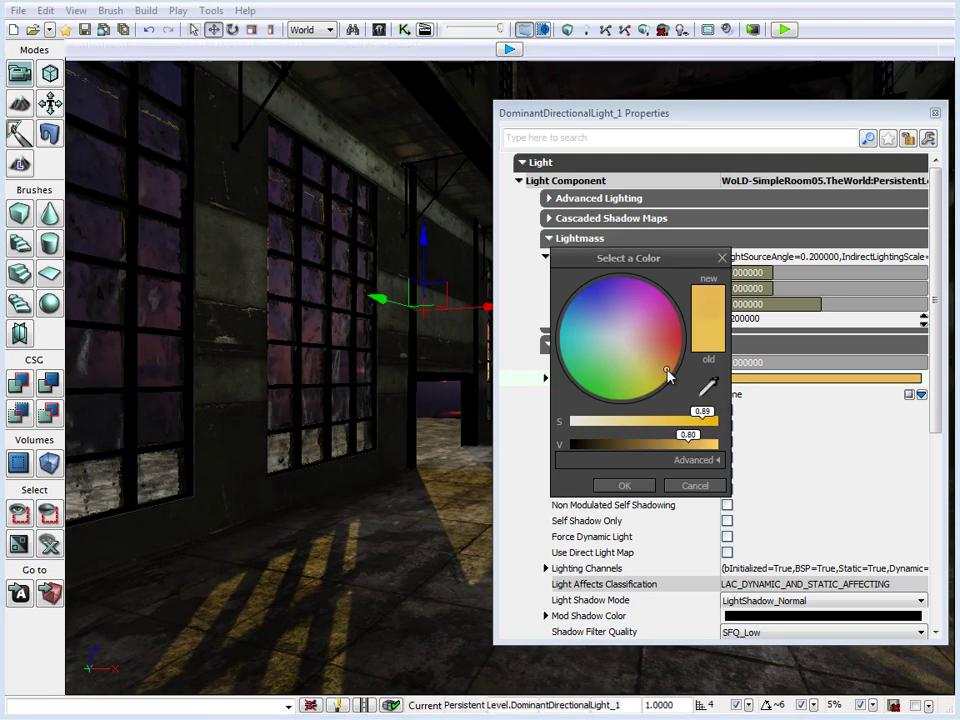
click(622, 485)
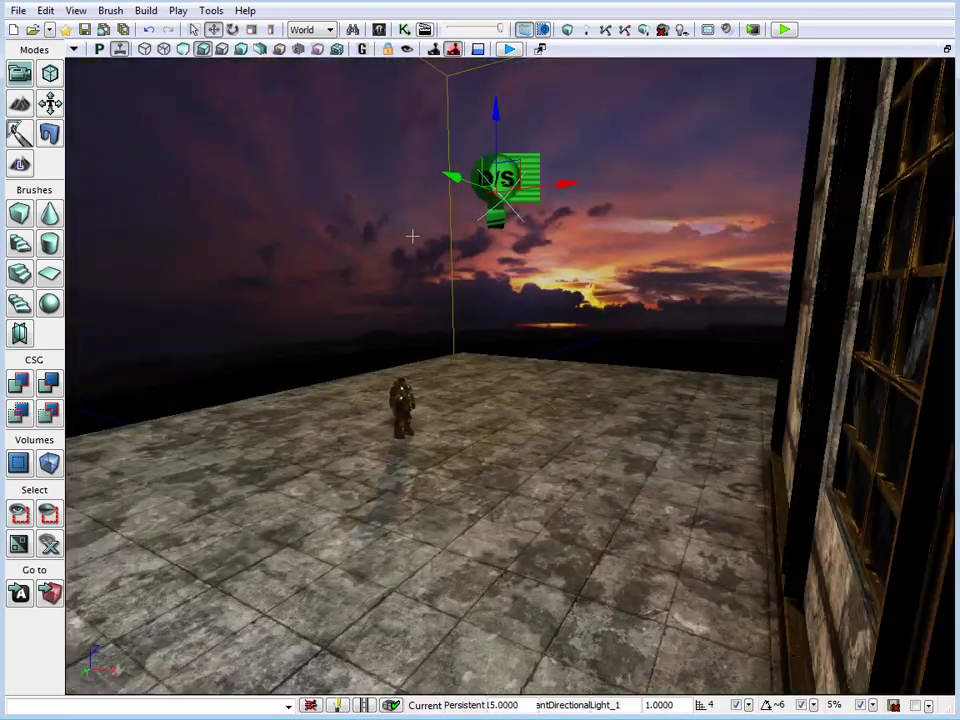
- Build the level's lighting at Preview quality with Lightmass enabled, and dismiss the map check
right_drag(412, 236, 467, 379)
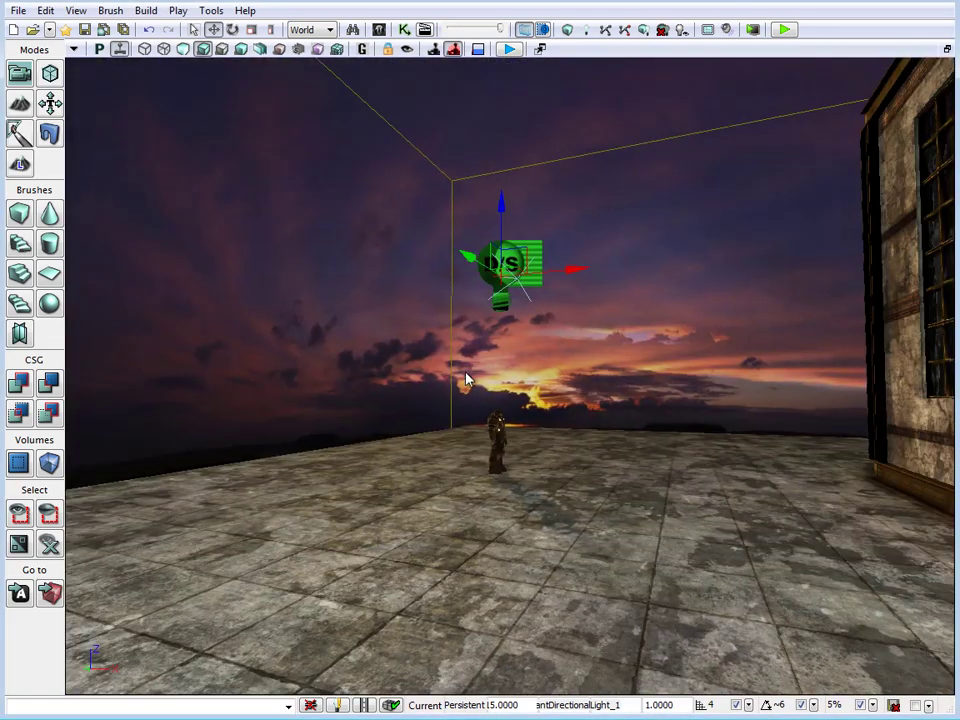
double_click(538, 245)
right_drag(430, 427, 514, 467)
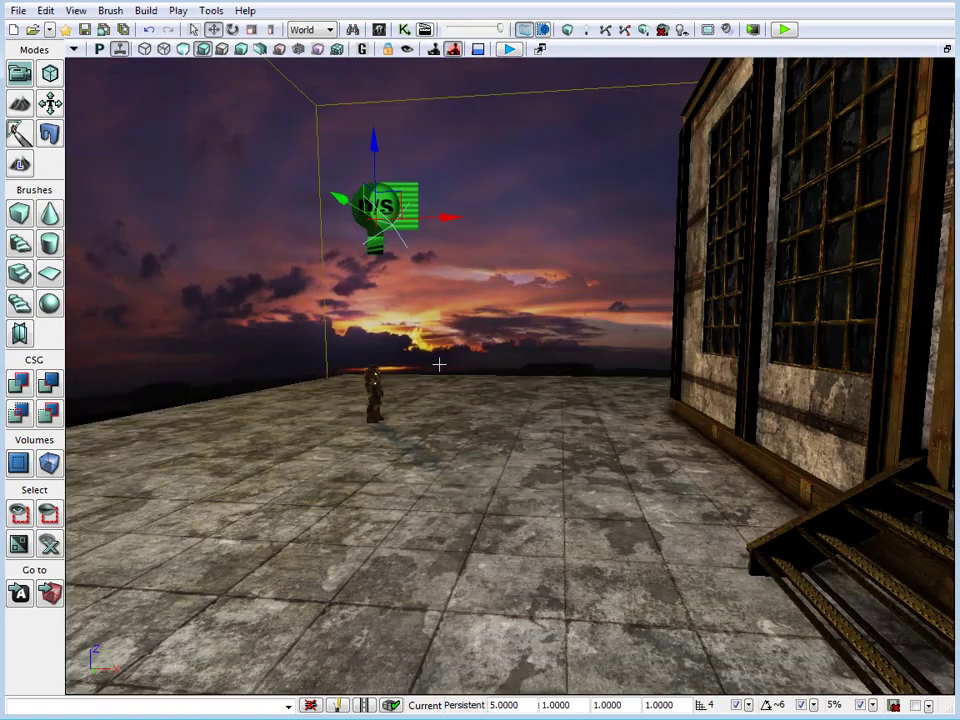
drag(439, 365, 357, 264)
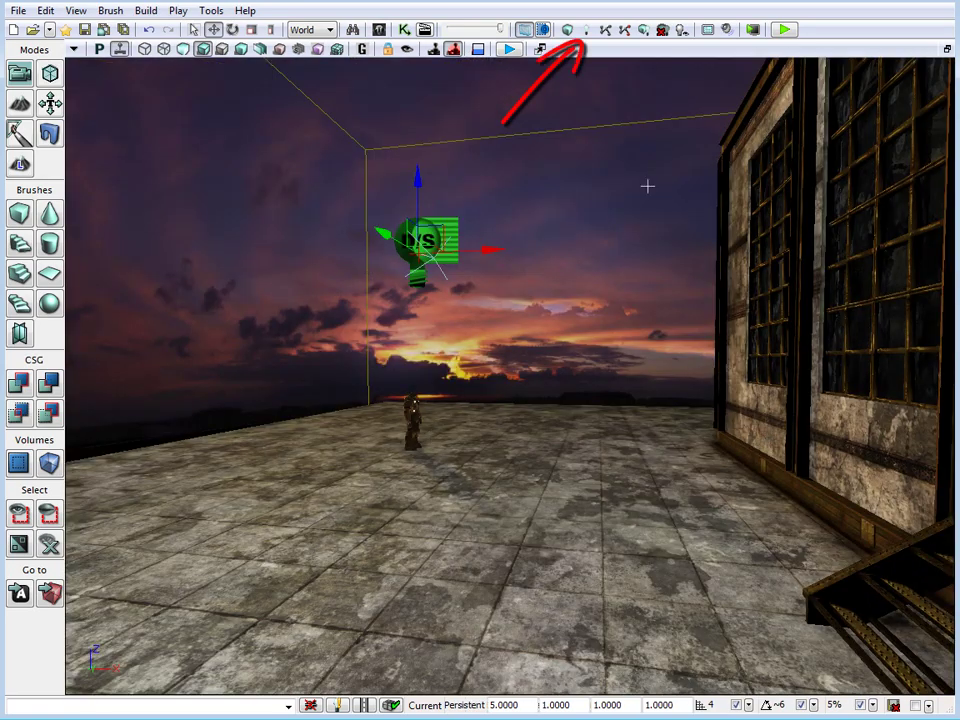
click(589, 31)
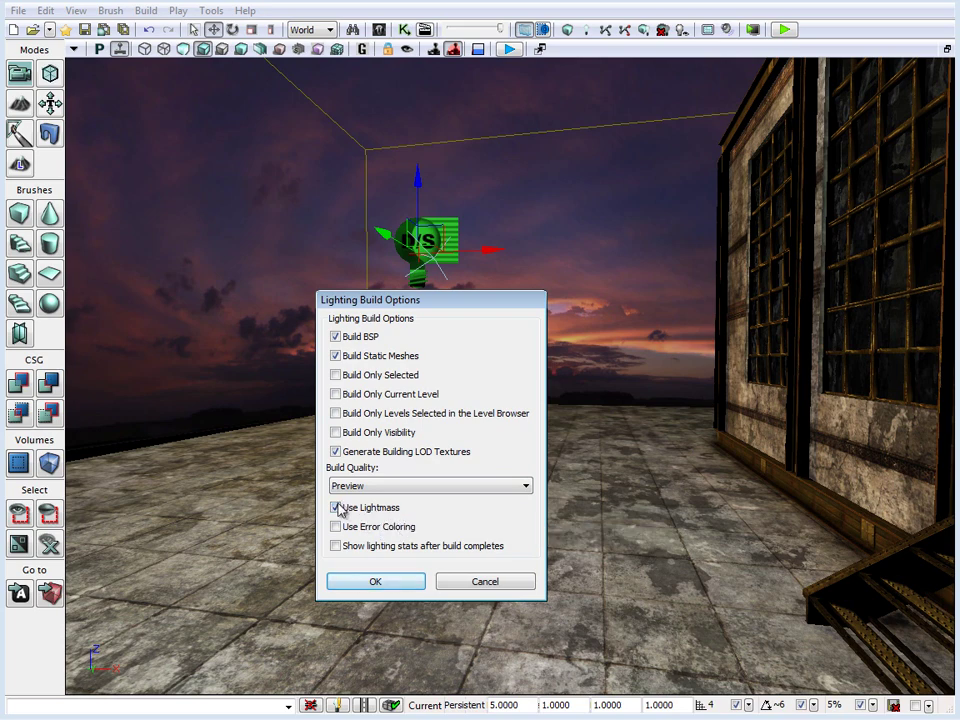
click(394, 583)
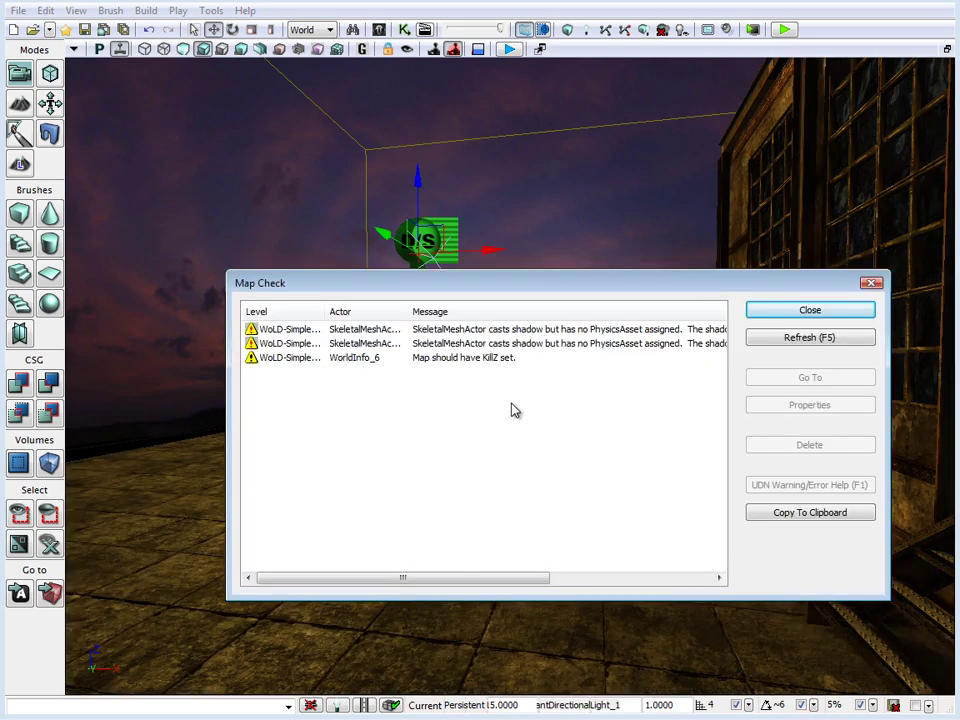
click(831, 313)
- Examine the built lighting along the facade and the building's shadow edge on the courtyard floor from several viewpoints
mouse_move(551, 486)
right_down()
mouse_move(608, 476)
mouse_move(538, 485)
right_up()
drag(537, 485, 565, 472)
drag(461, 468, 556, 500)
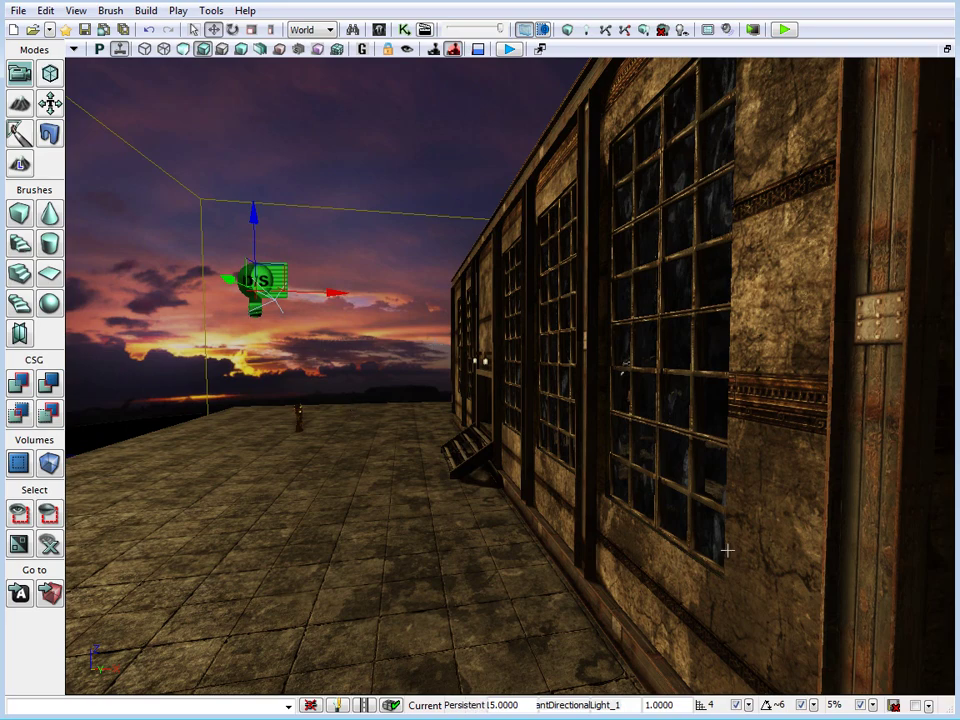
drag(433, 397, 514, 512)
right_drag(286, 338, 246, 355)
drag(246, 355, 84, 229)
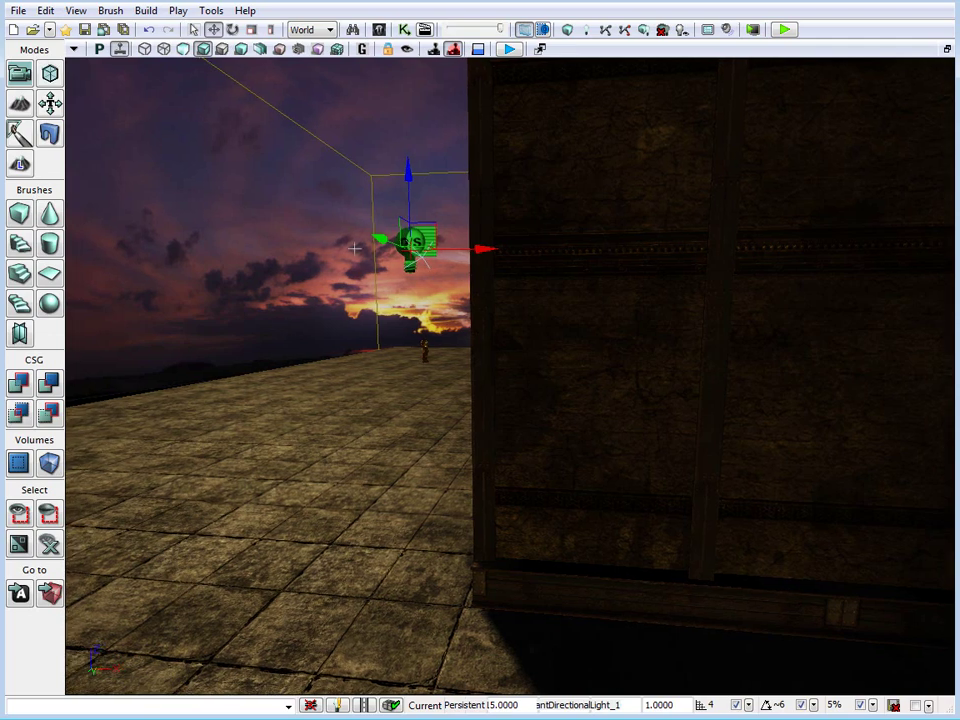
drag(424, 408, 446, 470)
right_drag(440, 373, 496, 404)
drag(496, 404, 498, 365)
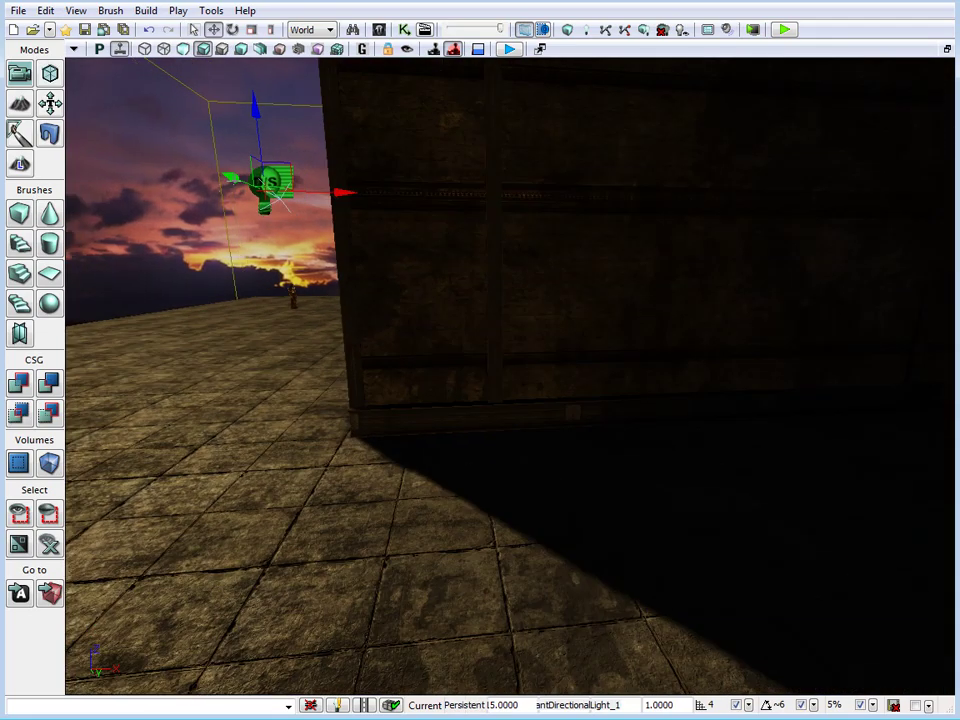
drag(398, 408, 414, 435)
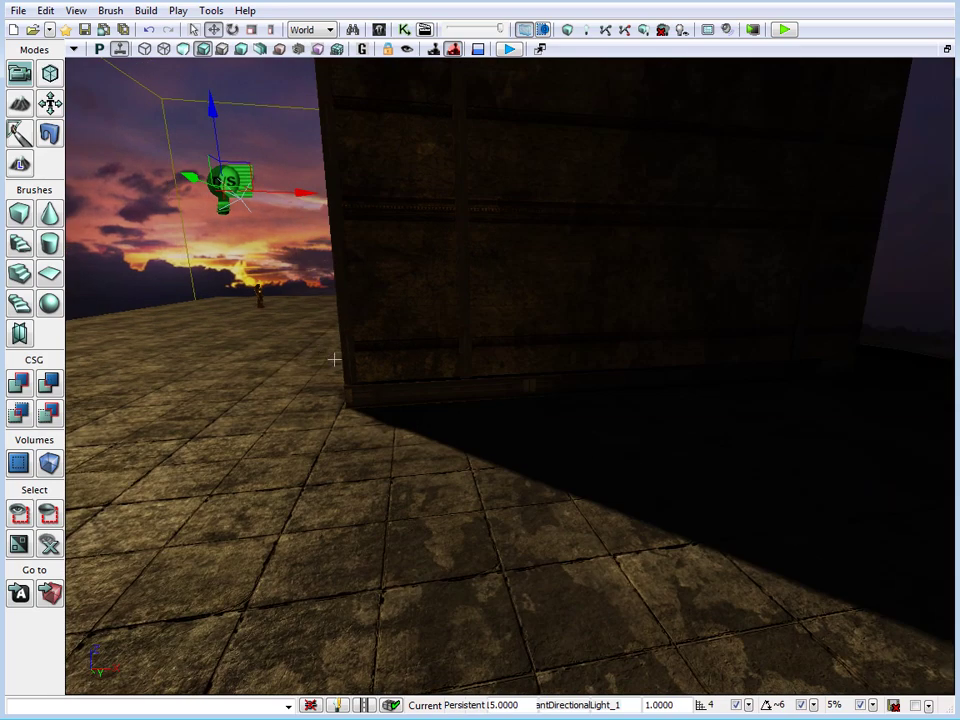
right_drag(492, 331, 478, 289)
drag(478, 289, 458, 252)
mouse_move(479, 347)
mouse_down()
mouse_move(439, 306)
mouse_move(373, 334)
mouse_move(369, 303)
mouse_up()
drag(366, 414, 301, 506)
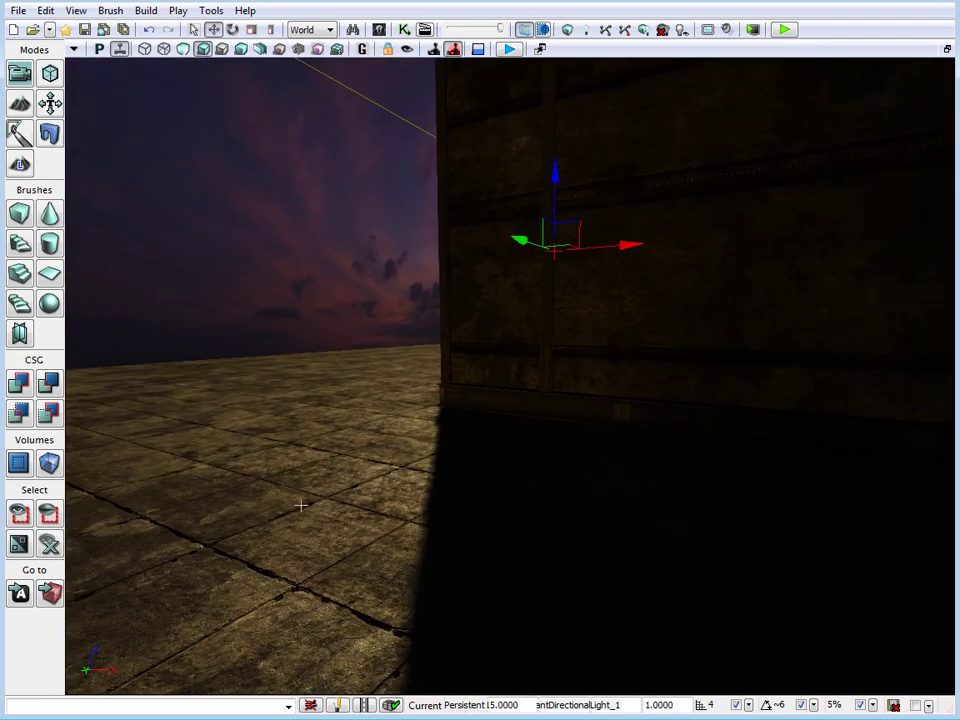
- Examine the soldier's shadow on the courtyard floor, the light patches inside the building, and the lit facade against the sunset
drag(535, 335, 589, 505)
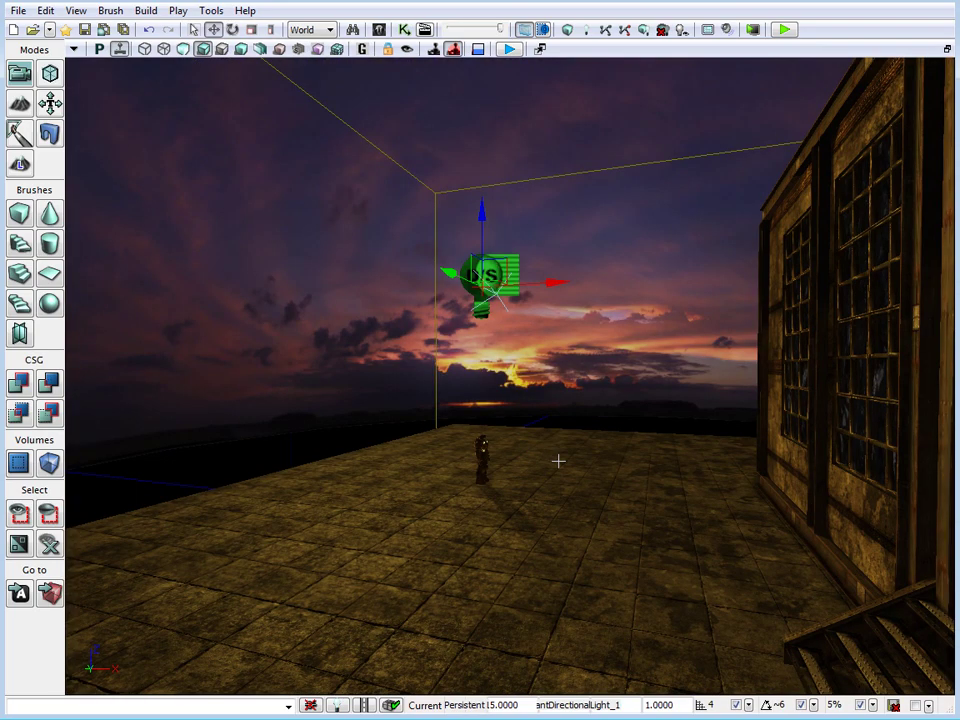
double_click(435, 193)
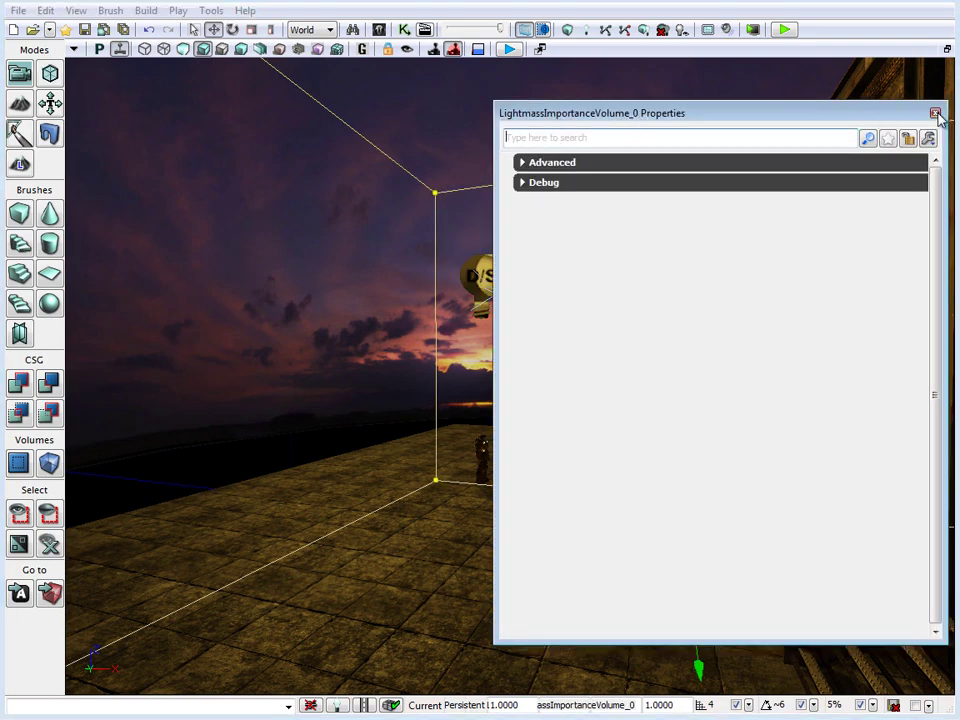
click(934, 113)
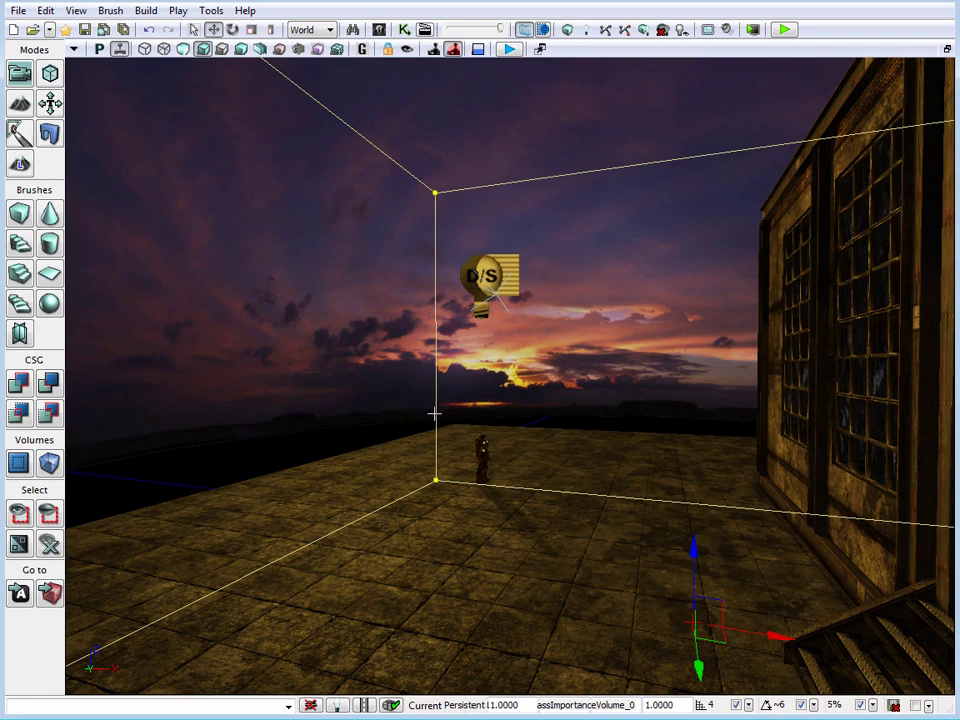
drag(441, 404, 687, 547)
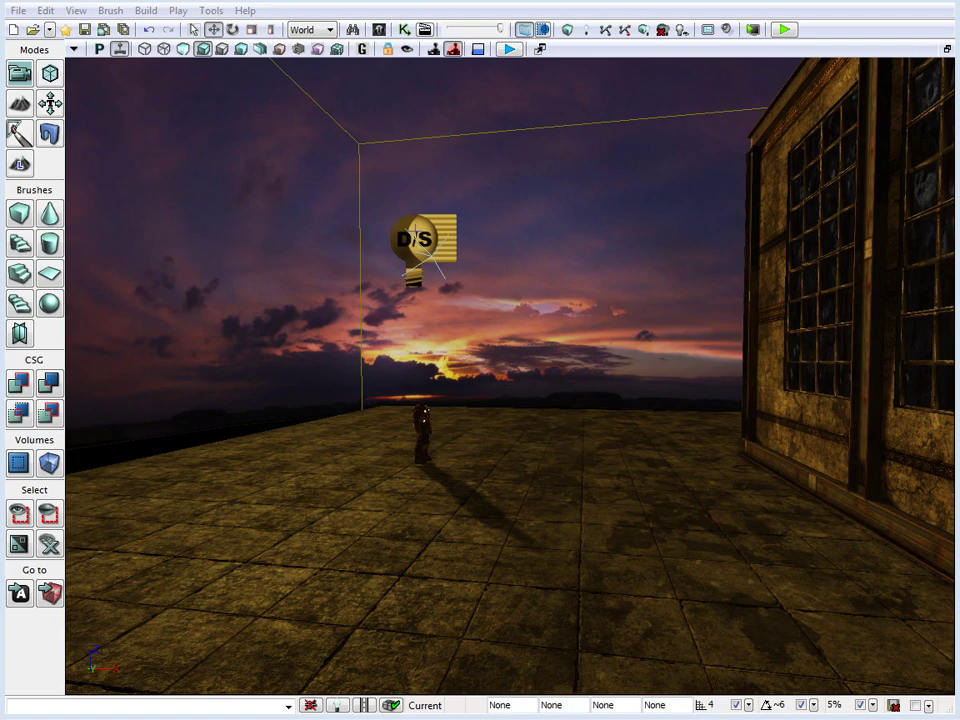
drag(514, 488, 345, 426)
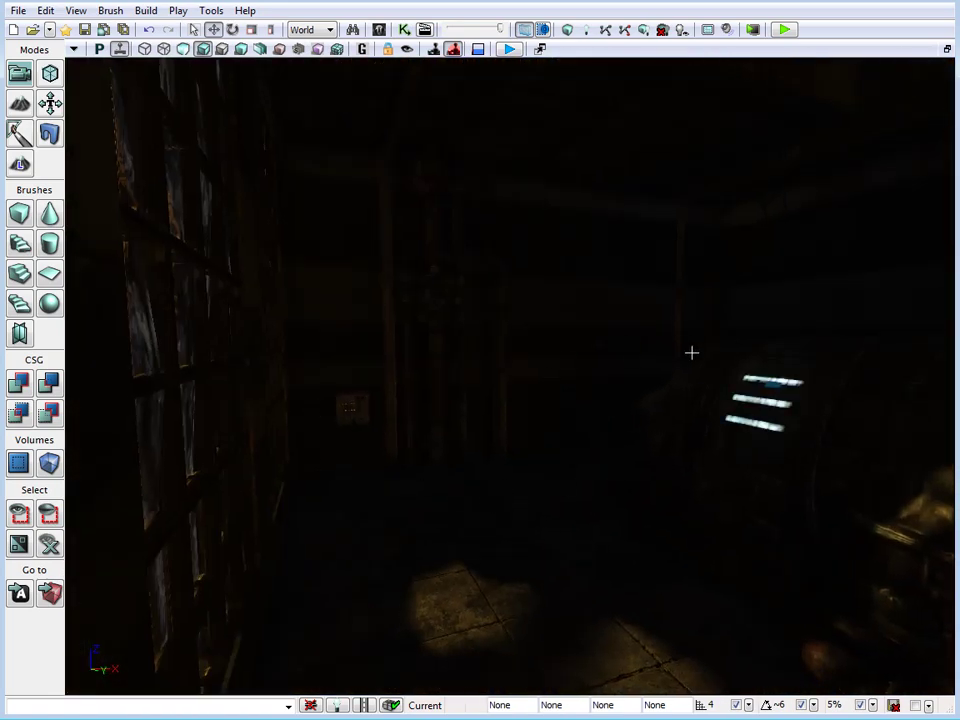
drag(227, 345, 182, 284)
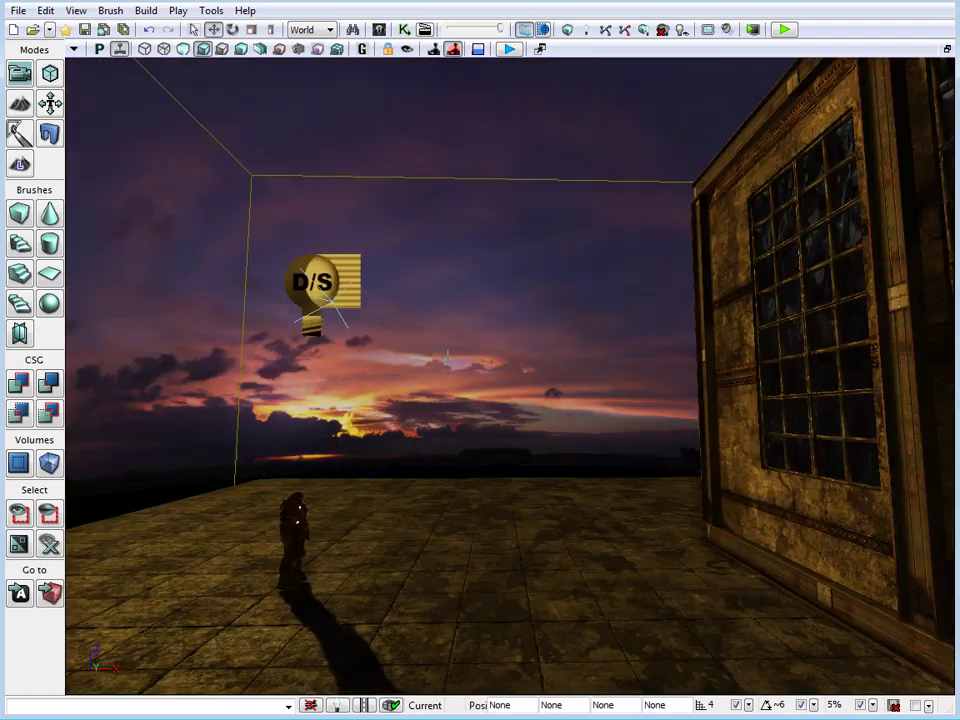
drag(310, 340, 598, 388)
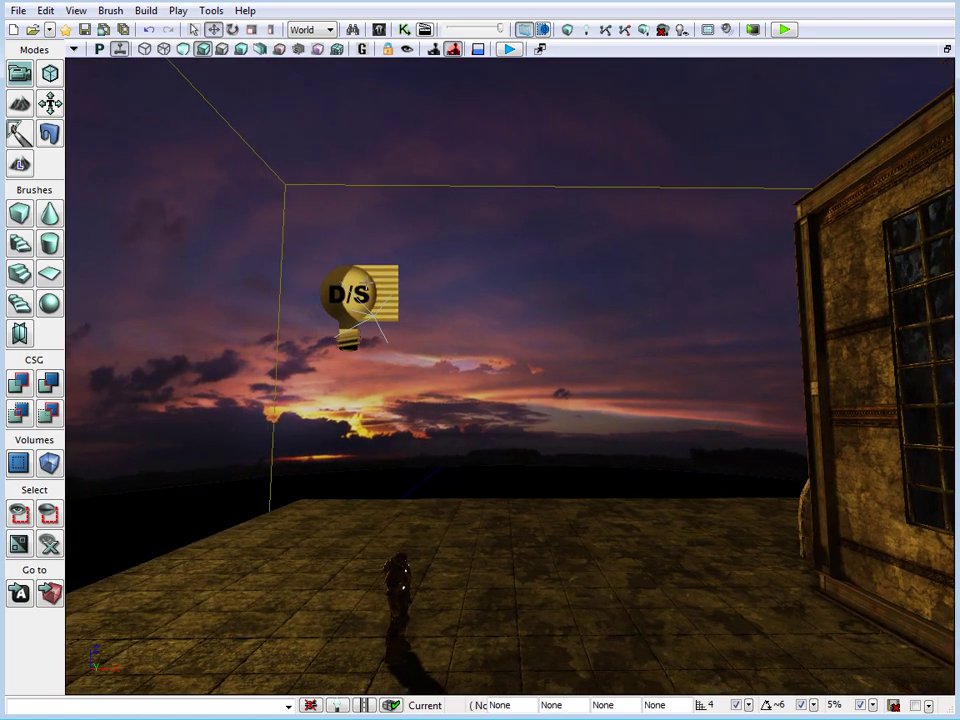
- Soften the dominant directional light's colour to a paler golden orange with saturation about 0.70 and value 0.86
double_click(366, 288)
right_drag(401, 495, 705, 572)
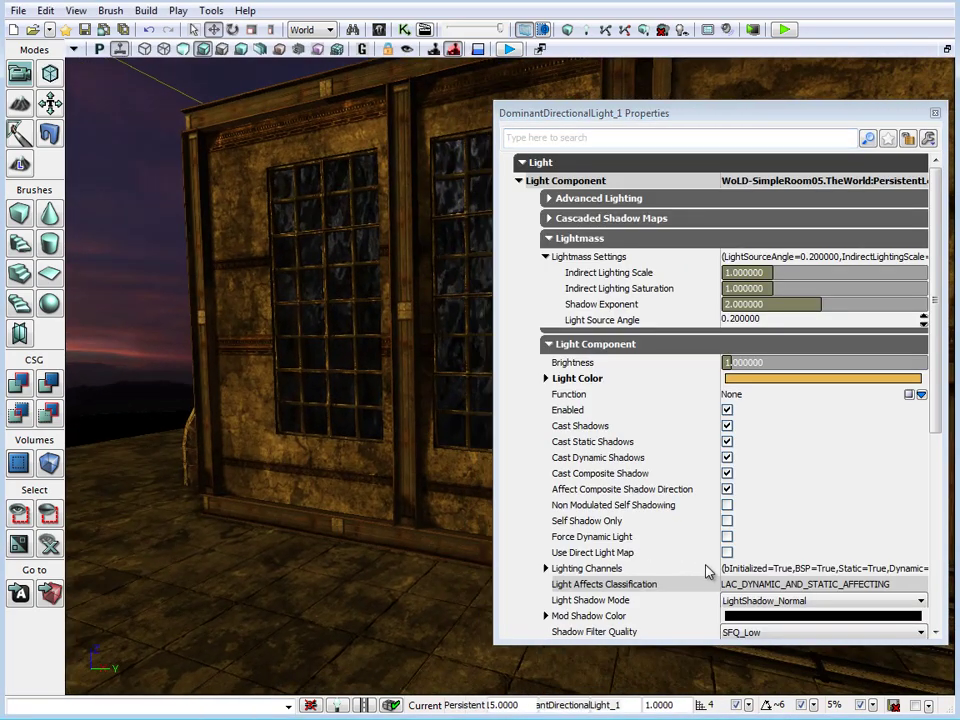
double_click(805, 384)
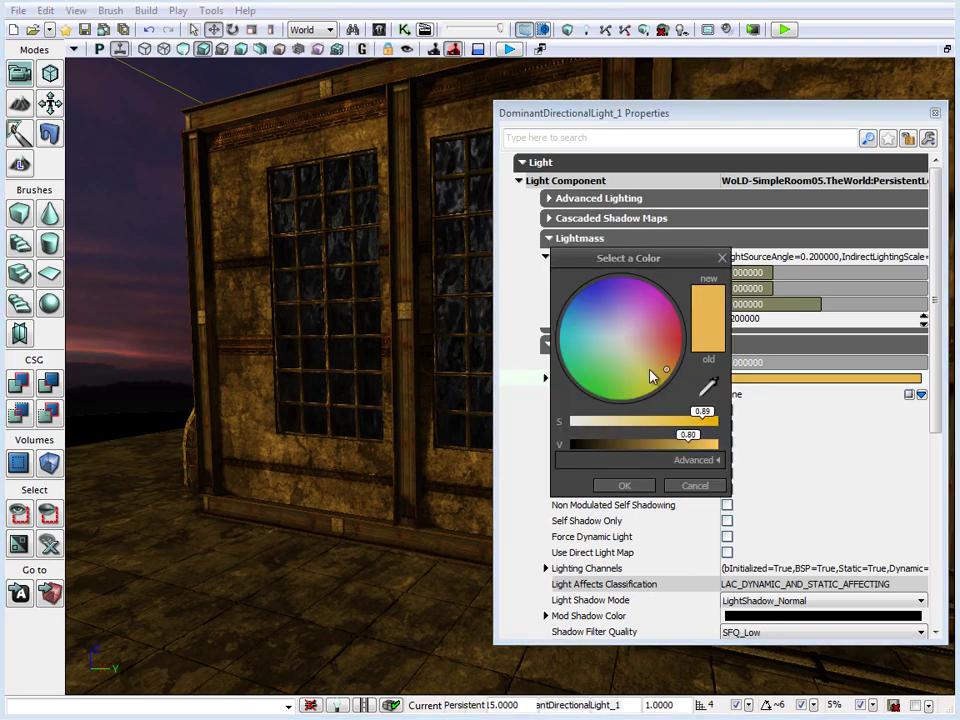
drag(698, 413, 674, 418)
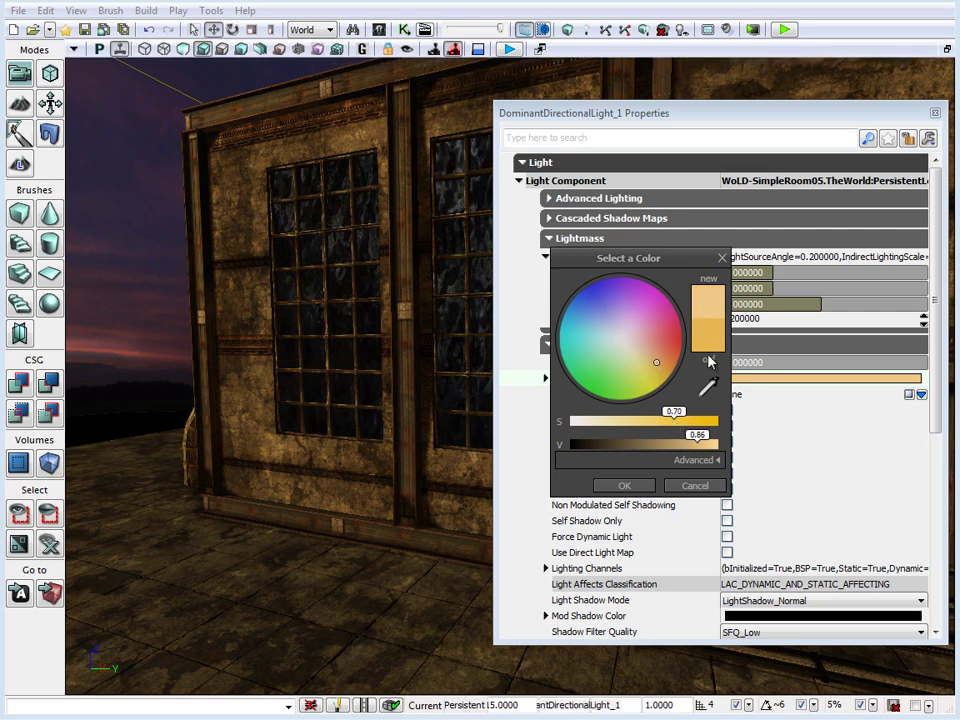
drag(674, 418, 670, 415)
click(624, 485)
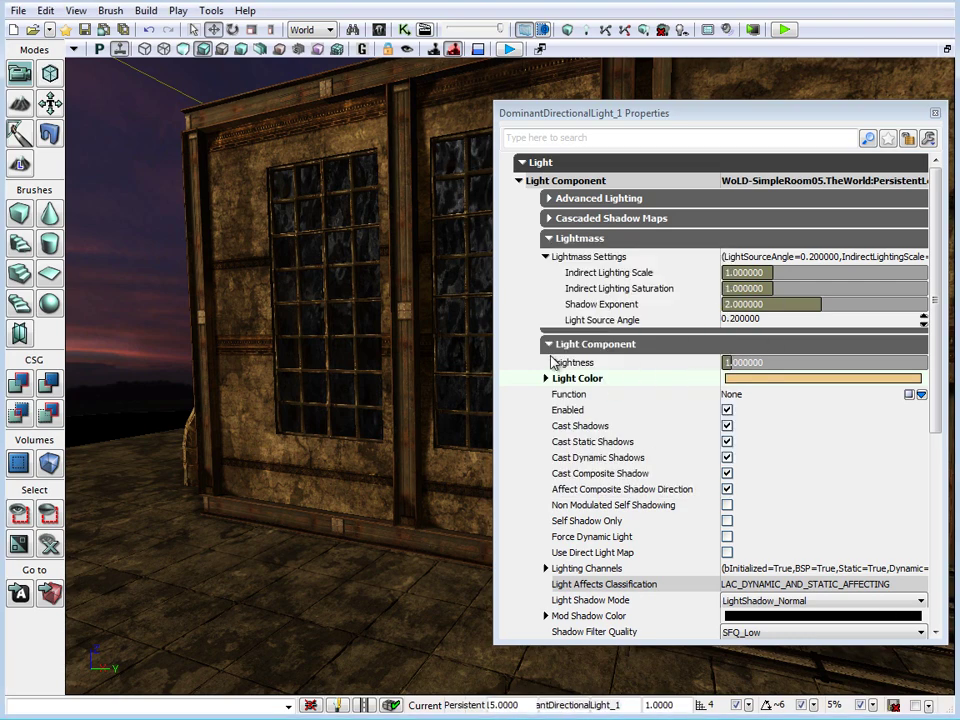
- Set the dominant directional light's brightness to 1.5
click(769, 366)
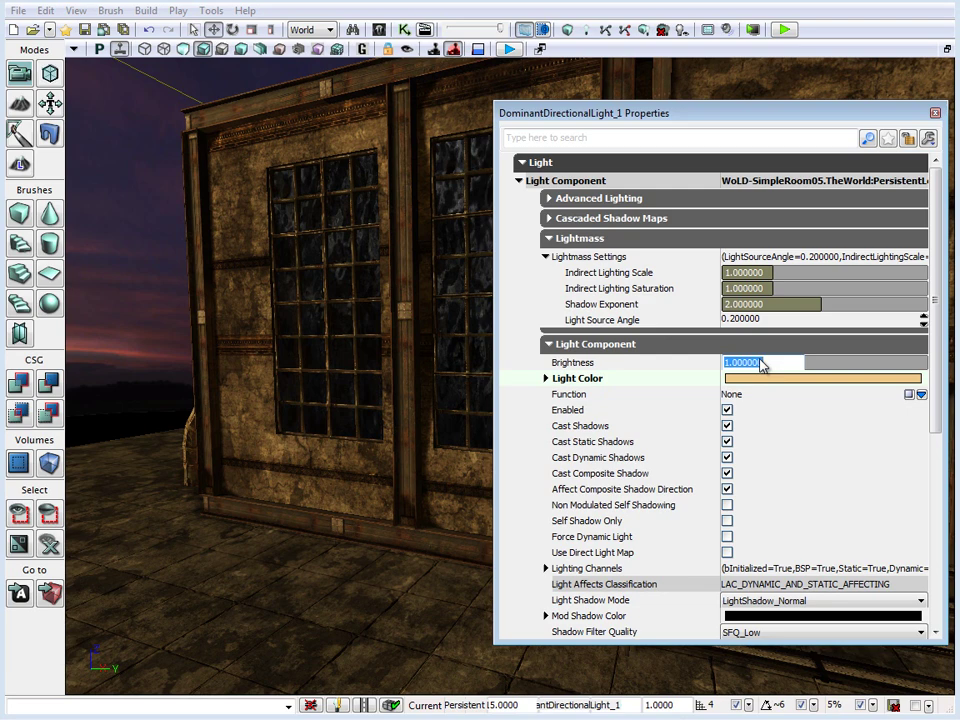
text(1.5)
key(Return)
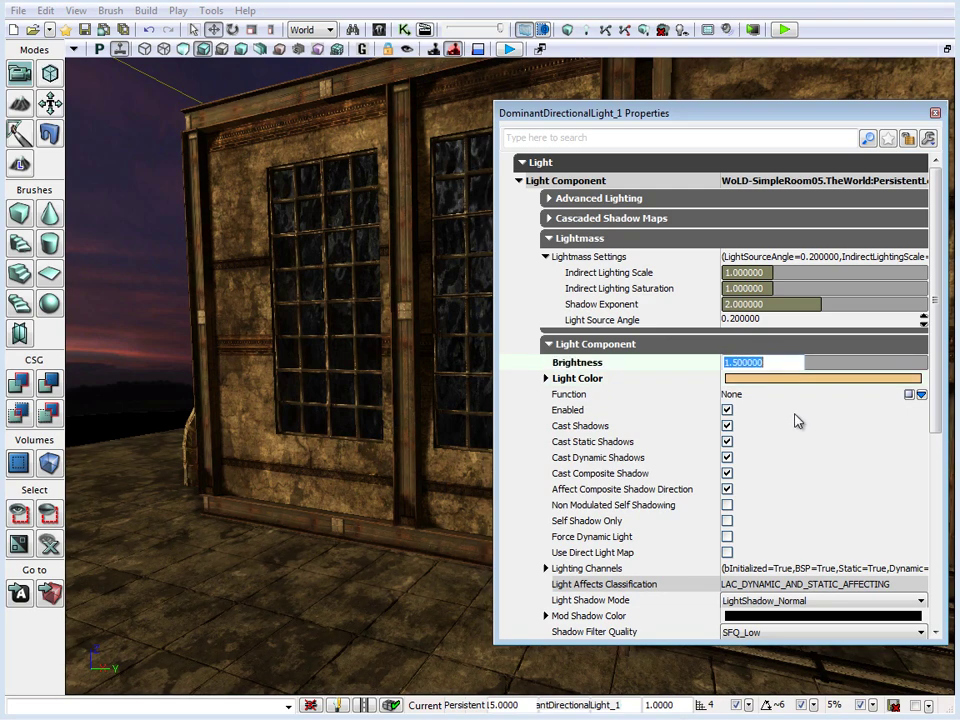